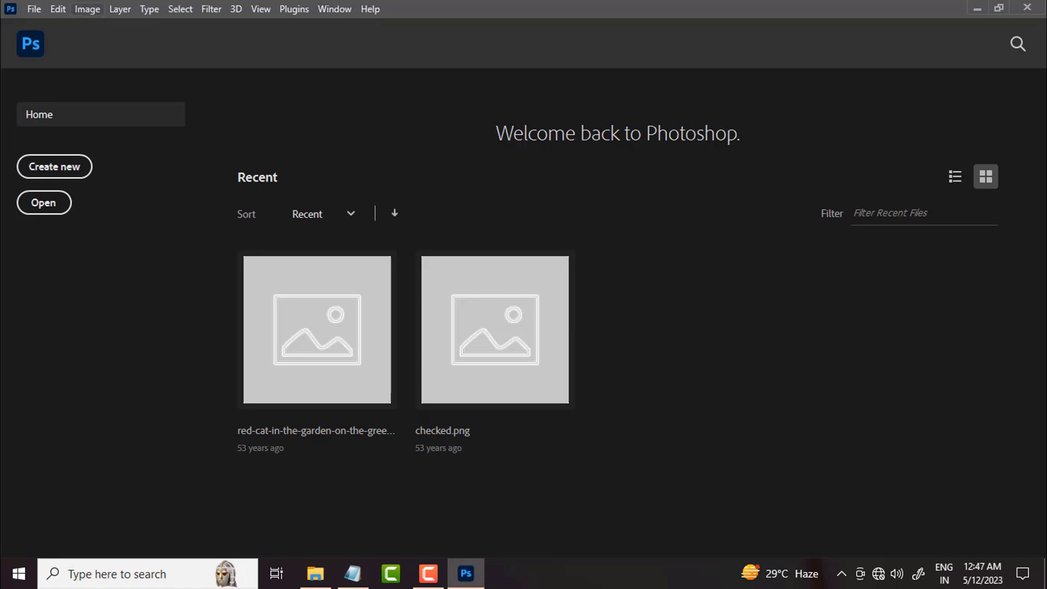
click(44, 204)
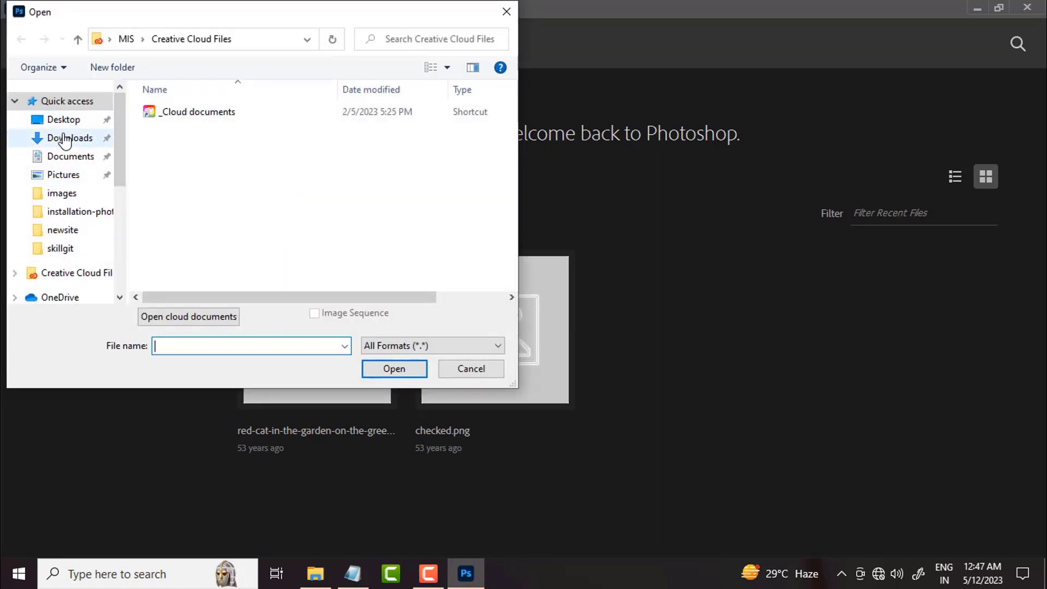
click(64, 139)
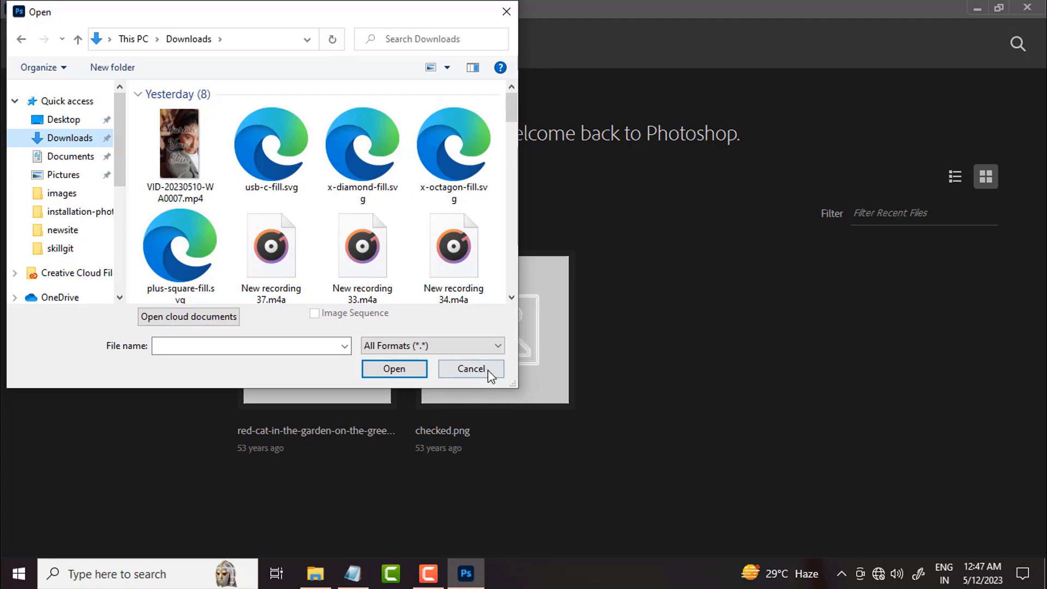
click(468, 368)
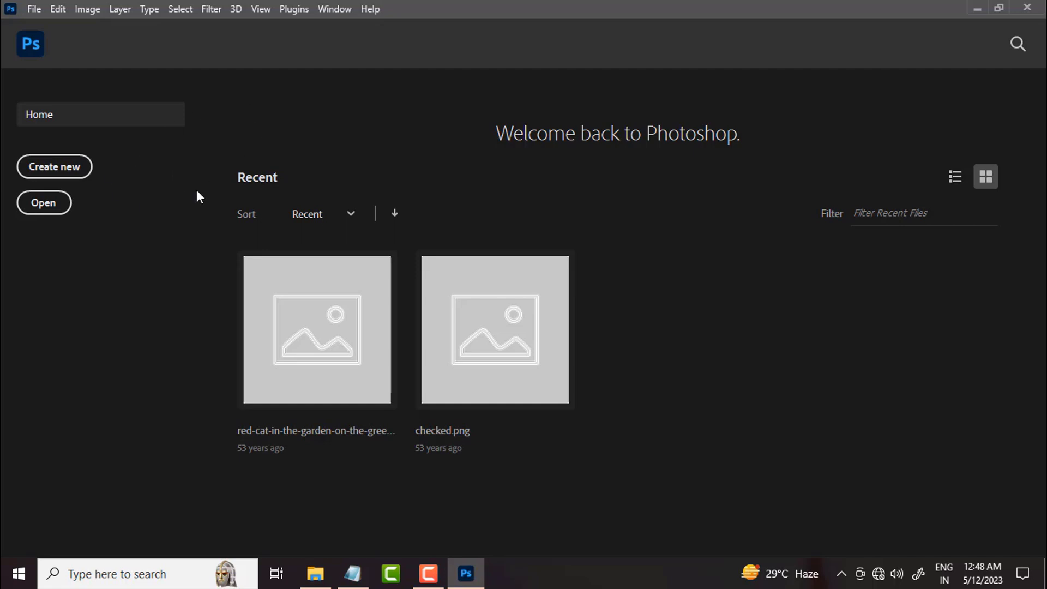
Step: Start a new document and review the Photo, Print, Art & Illustration, Web and Mobile presets, returning to the recent custom 1920 x 1080 px preset
click(55, 167)
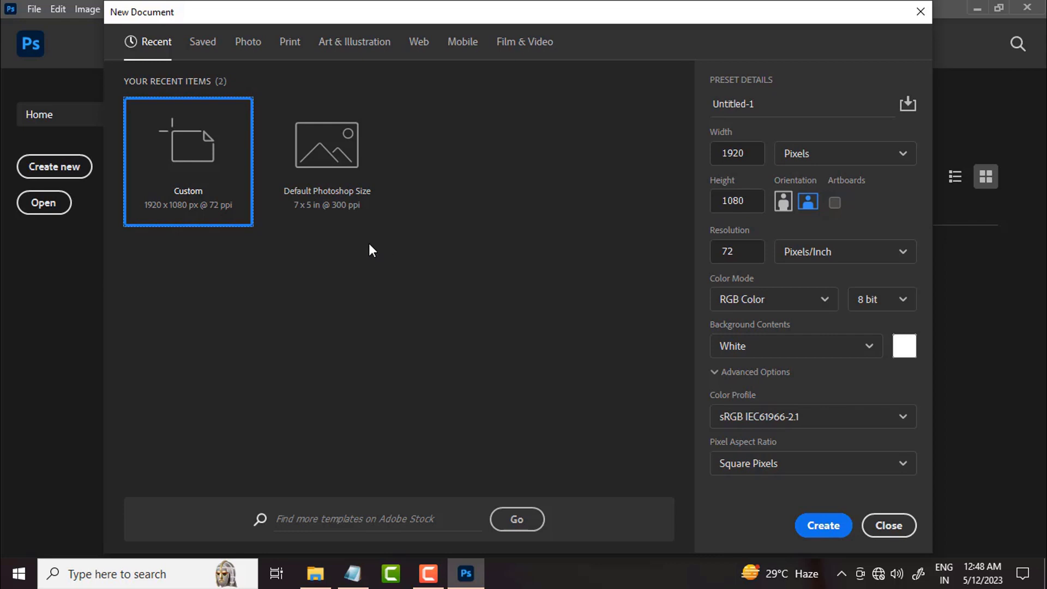
click(247, 49)
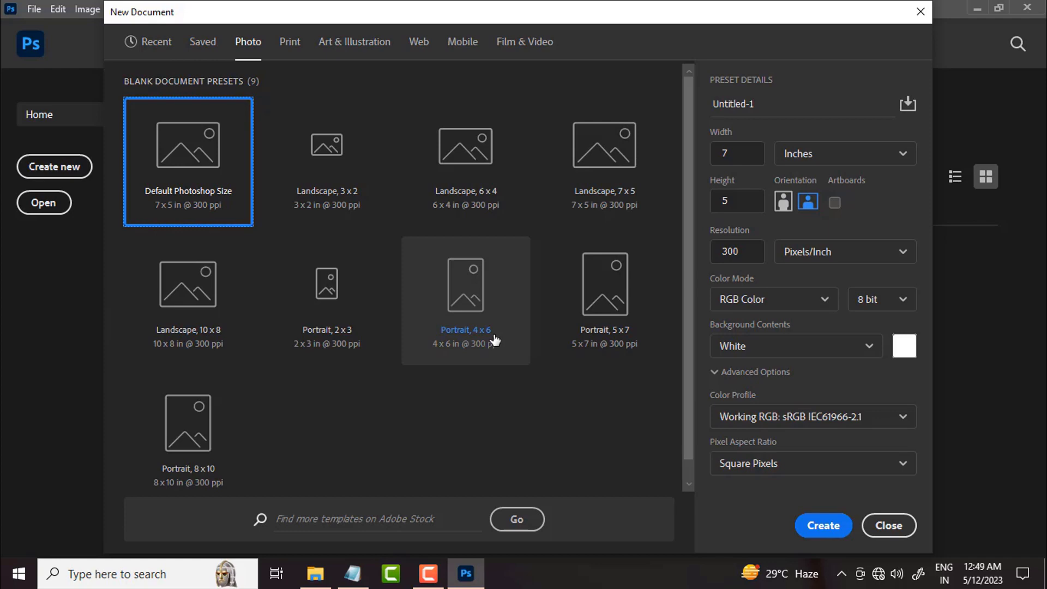
click(289, 54)
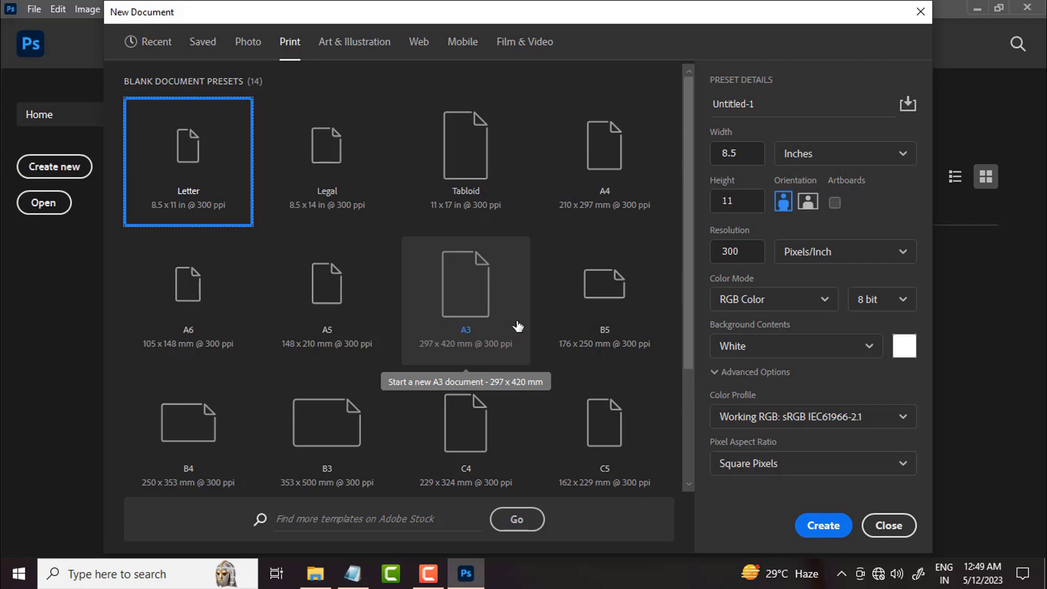
click(355, 49)
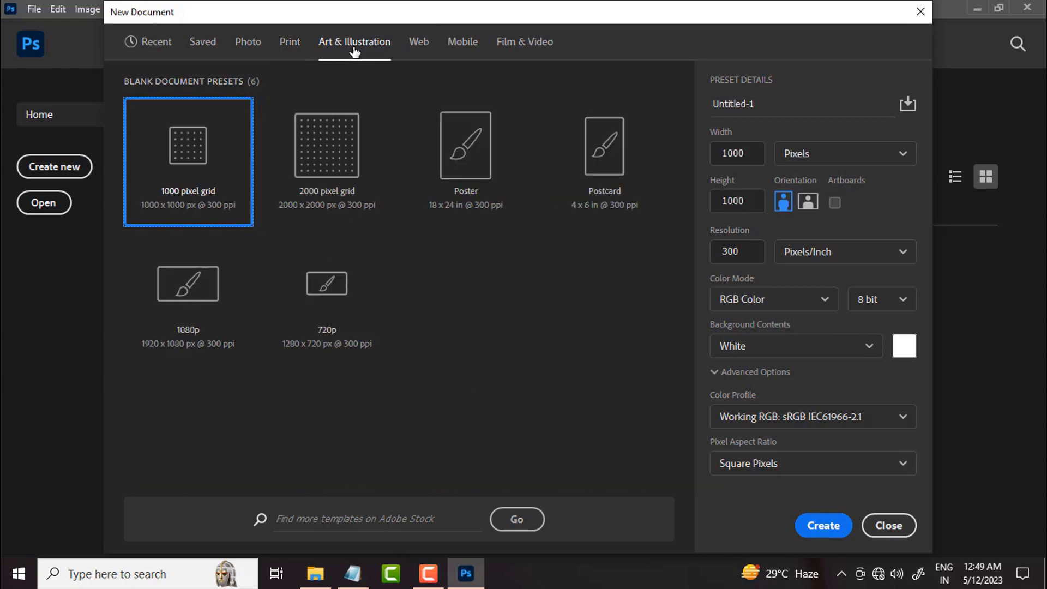
click(421, 48)
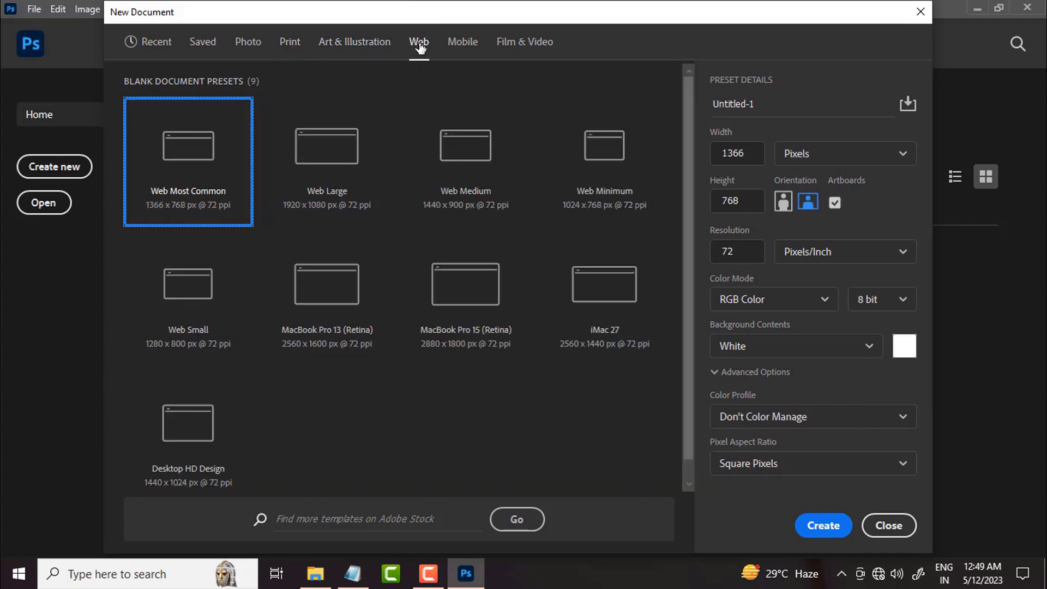
click(465, 50)
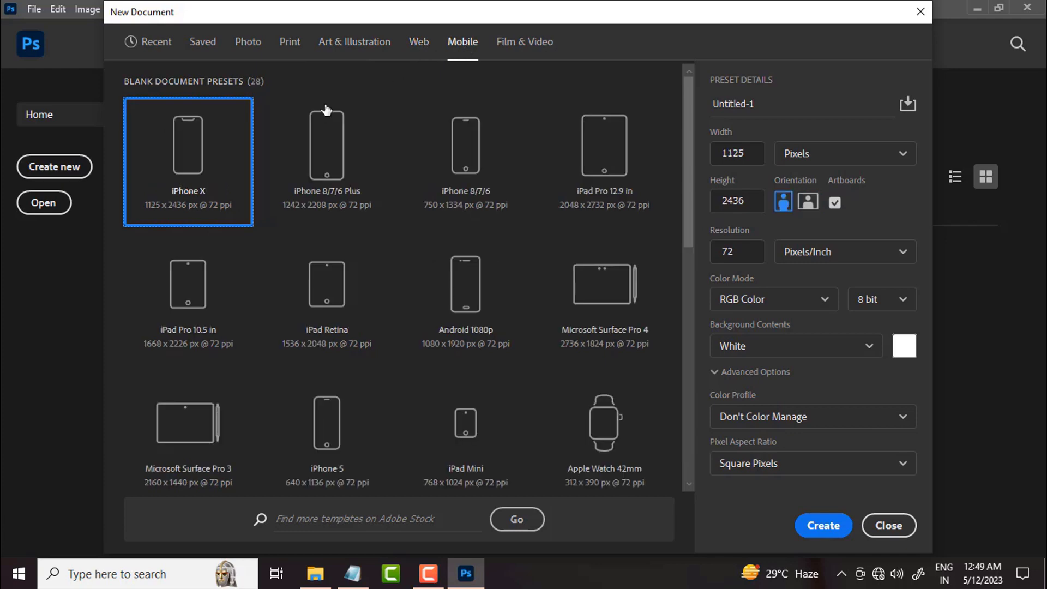
click(155, 43)
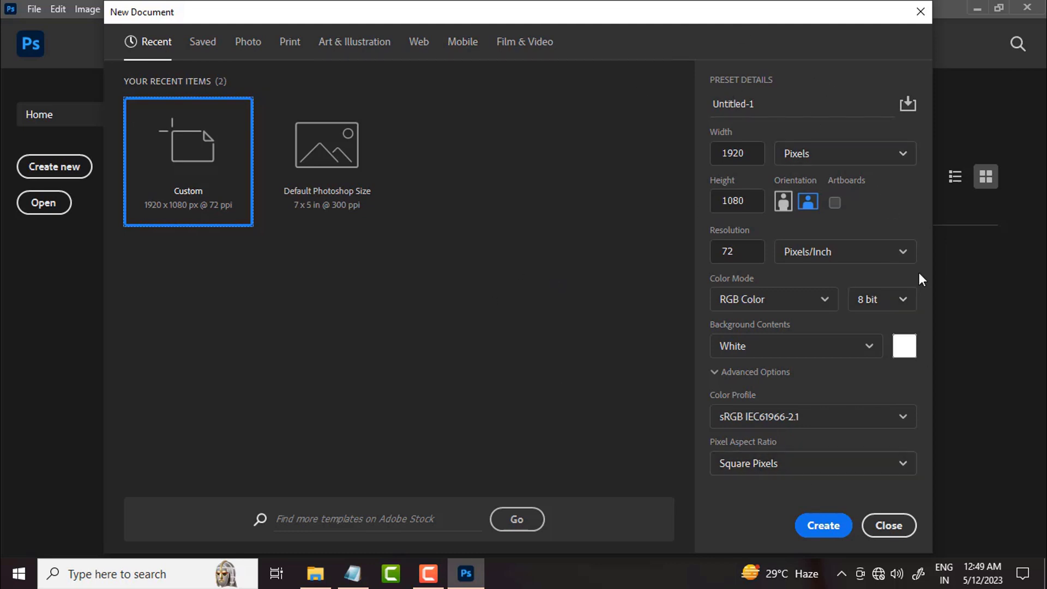
Step: Name the document "new doc" and choose pixels as the unit for its 1920 x 1080 size
click(772, 103)
drag(803, 103, 682, 109)
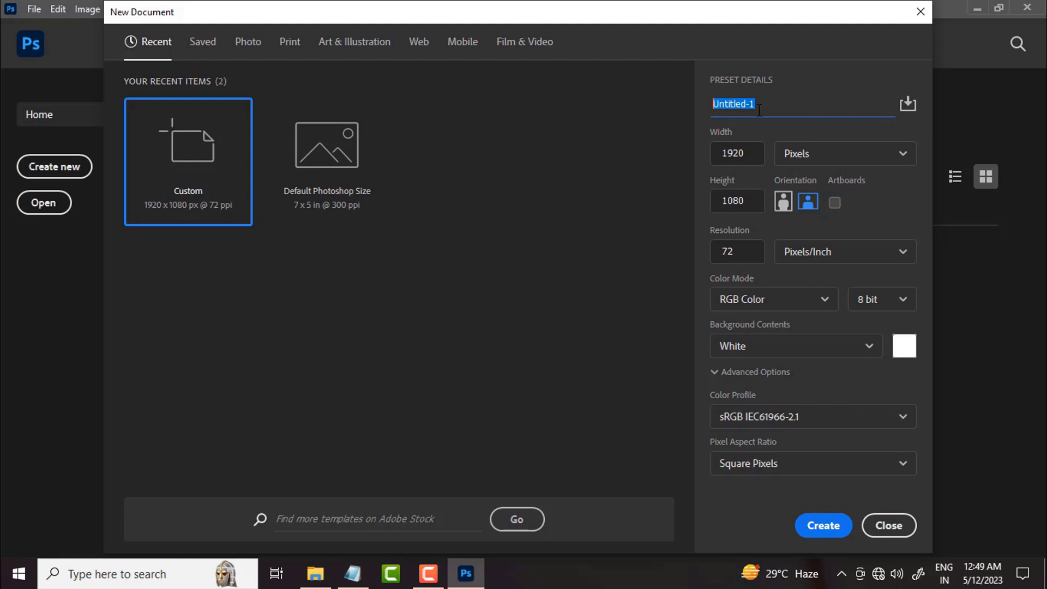
text(new doc)
click(748, 154)
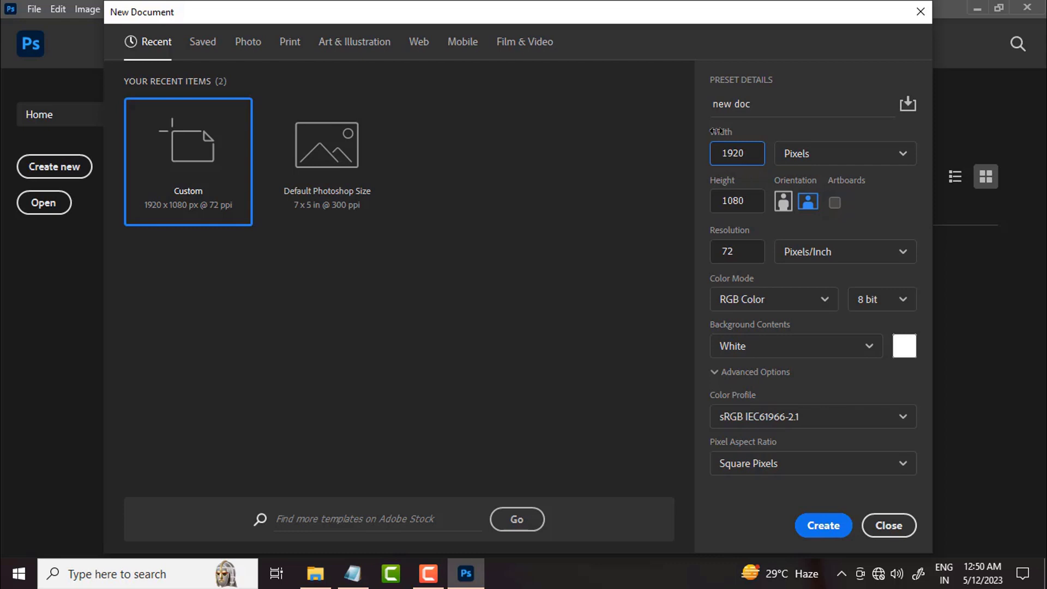
click(807, 156)
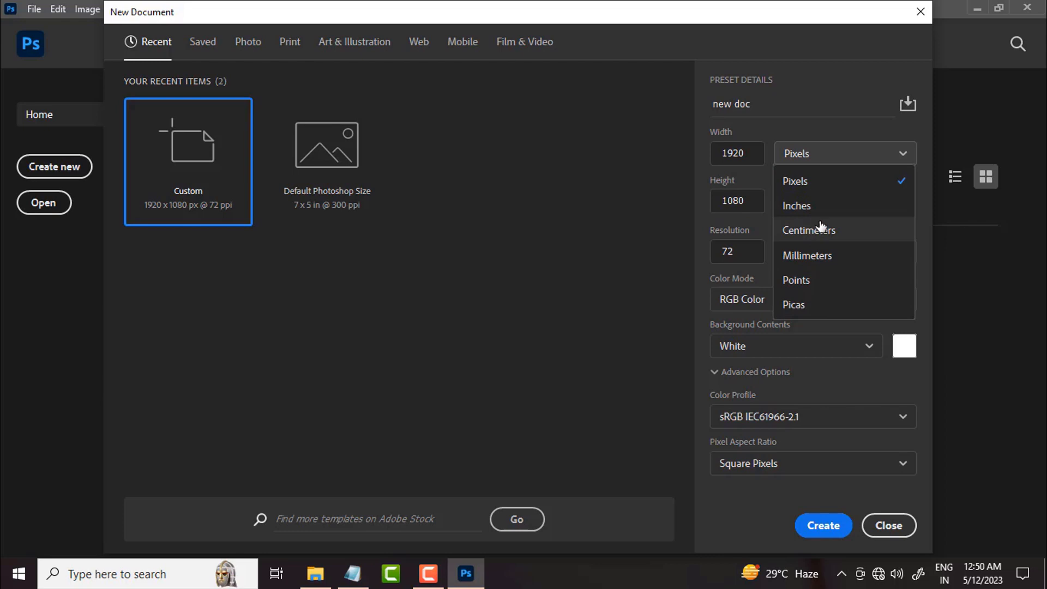
click(798, 189)
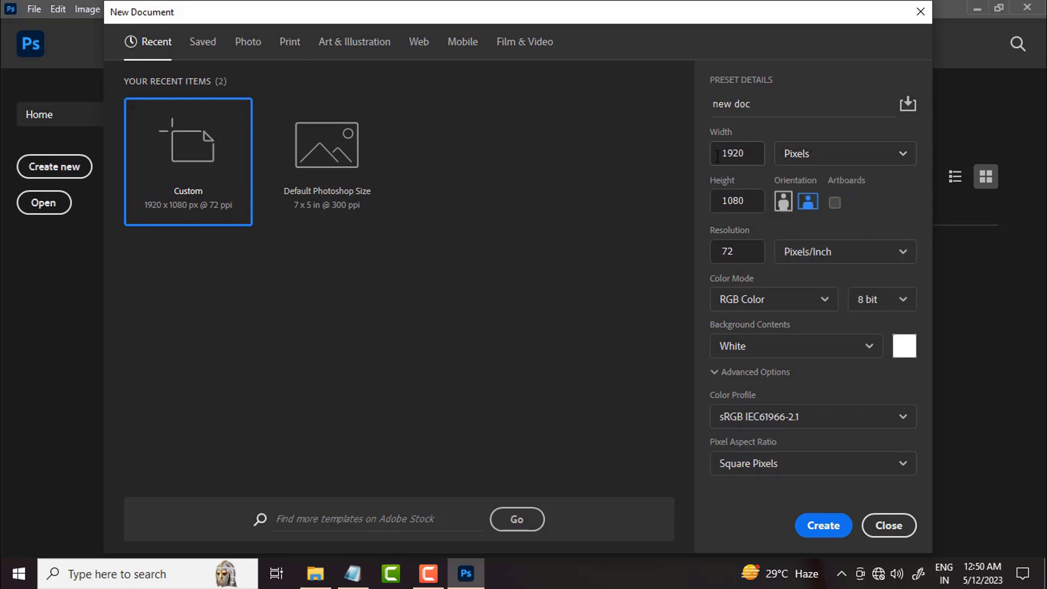
click(734, 153)
click(746, 206)
Step: Set the new document's resolution to 72 with Pixels/Inch as the unit
drag(745, 251, 683, 251)
click(747, 252)
drag(745, 252, 716, 252)
text(300)
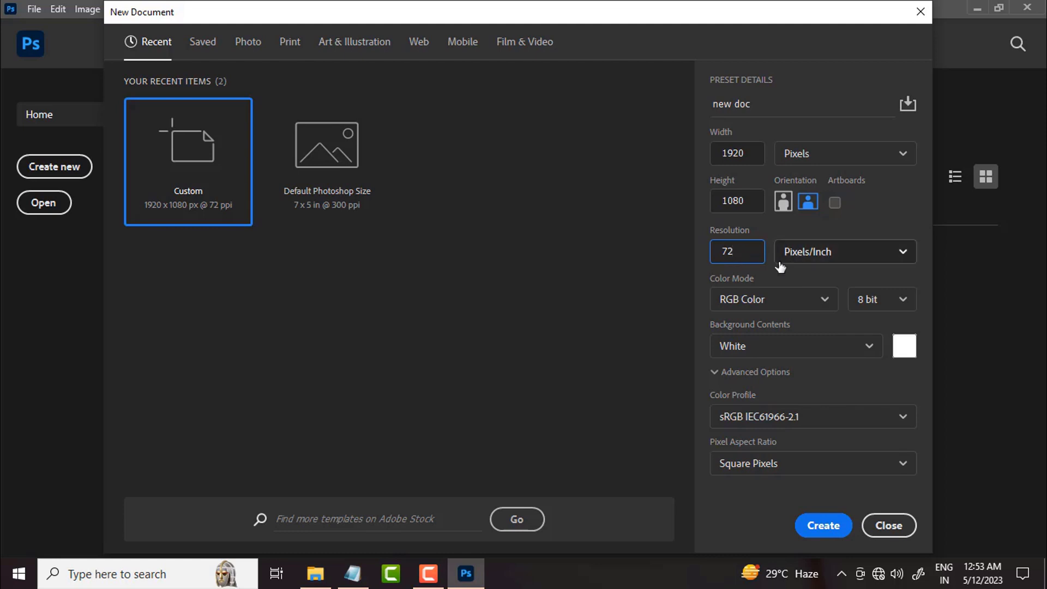
click(800, 257)
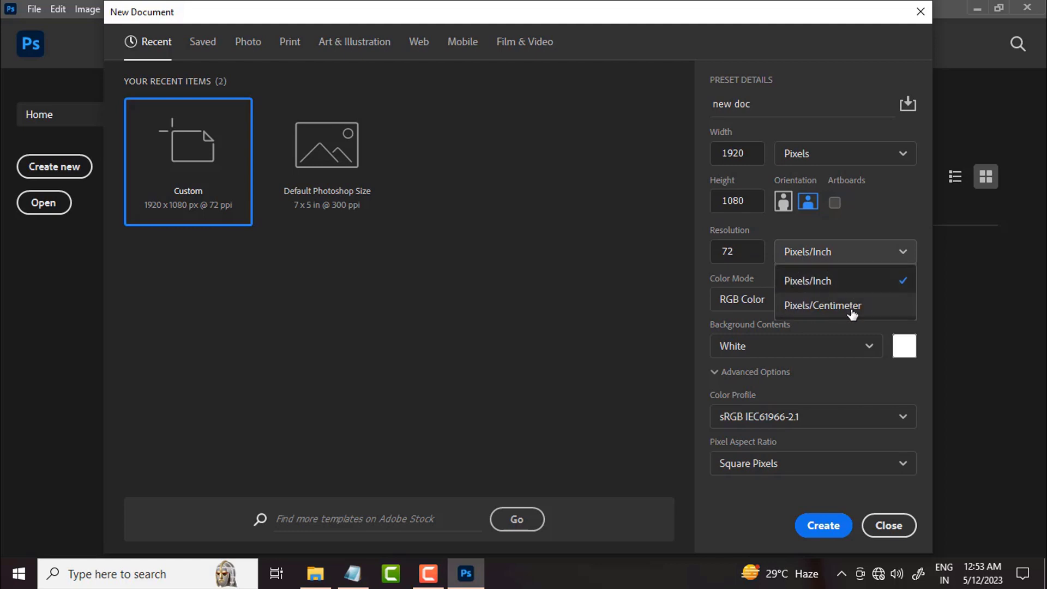
click(815, 282)
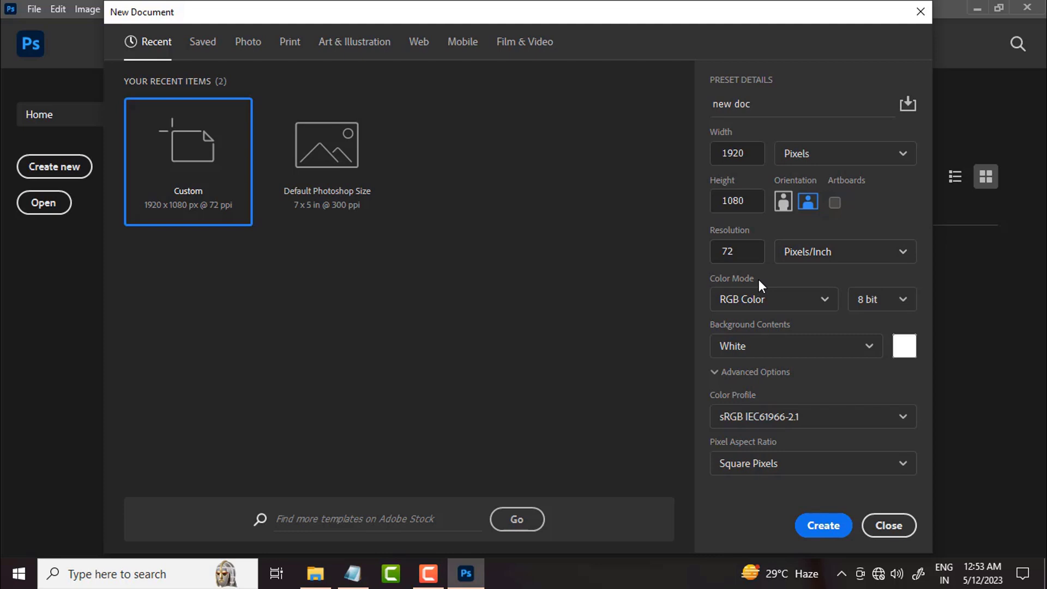
Step: Create the document in RGB Color mode at 8 bit with White background contents
click(731, 307)
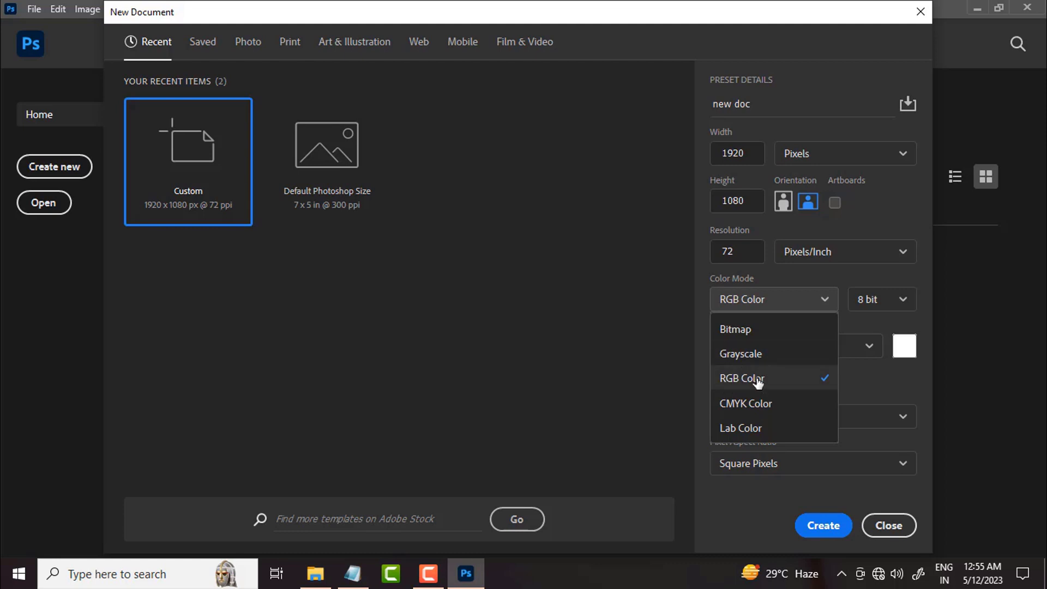
click(789, 380)
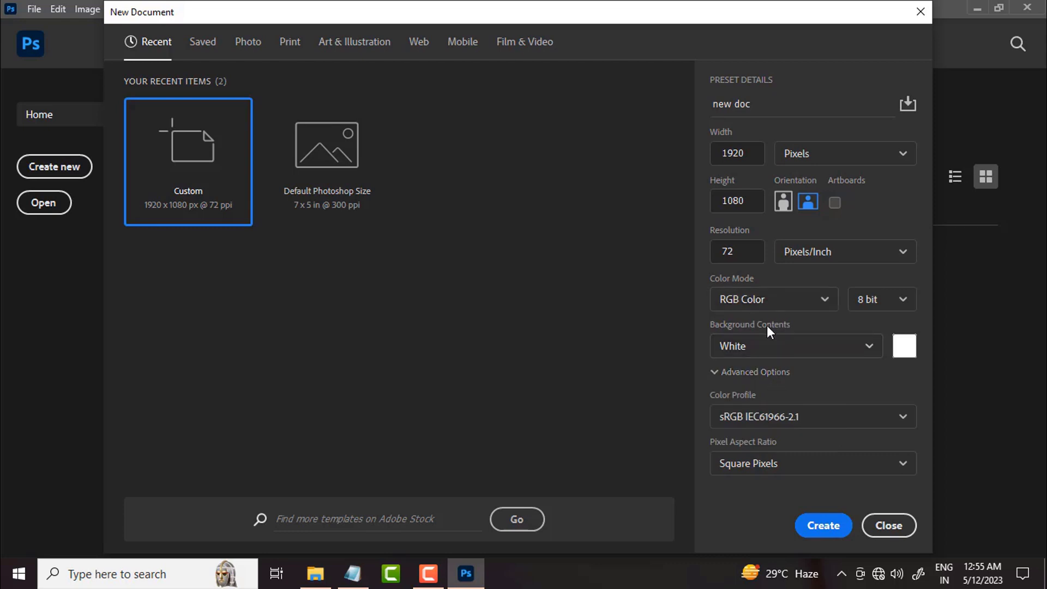
click(875, 302)
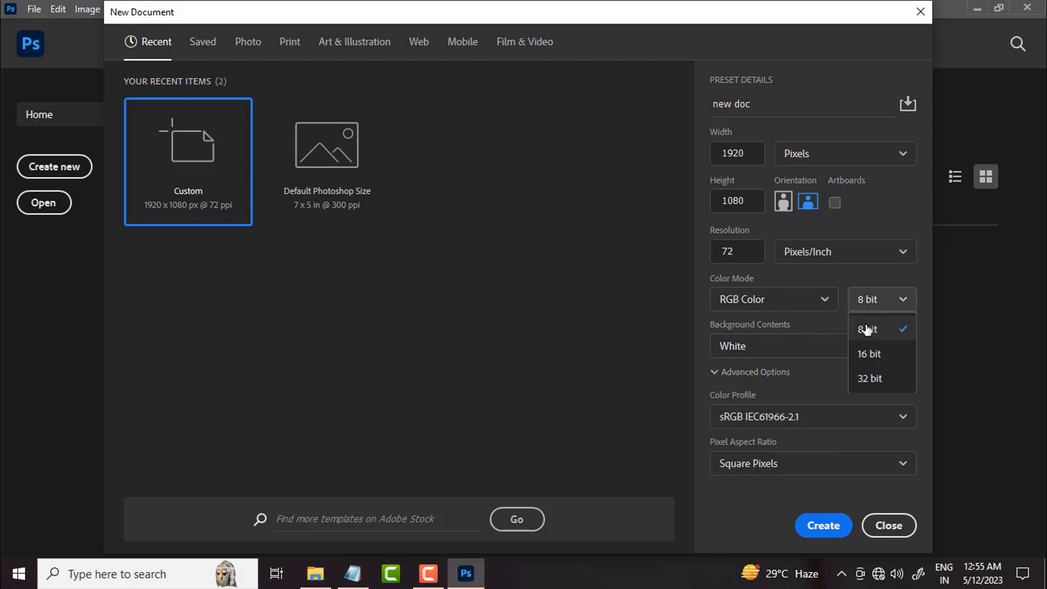
click(870, 329)
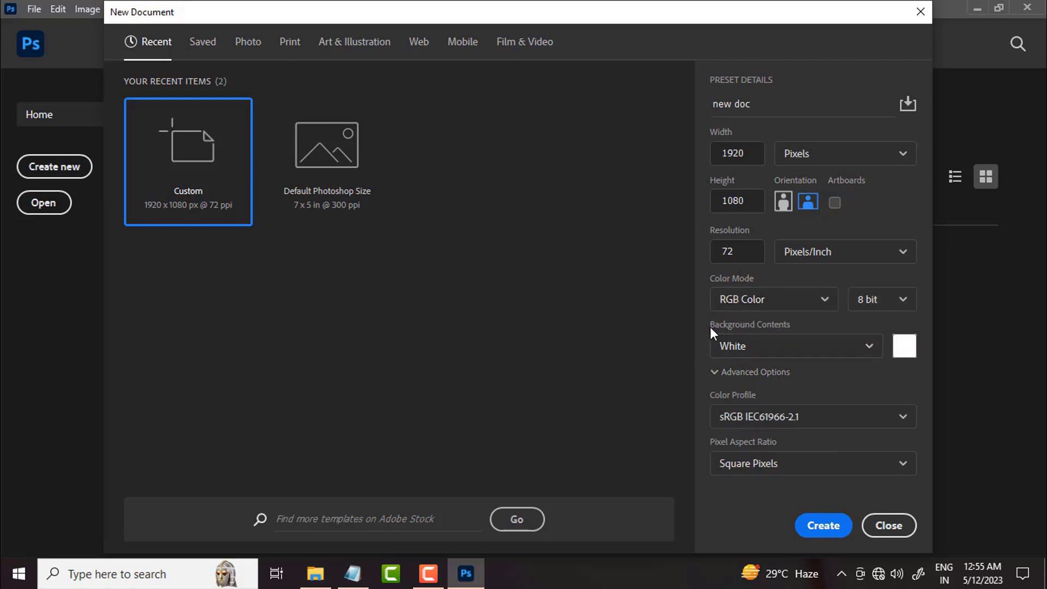
click(772, 341)
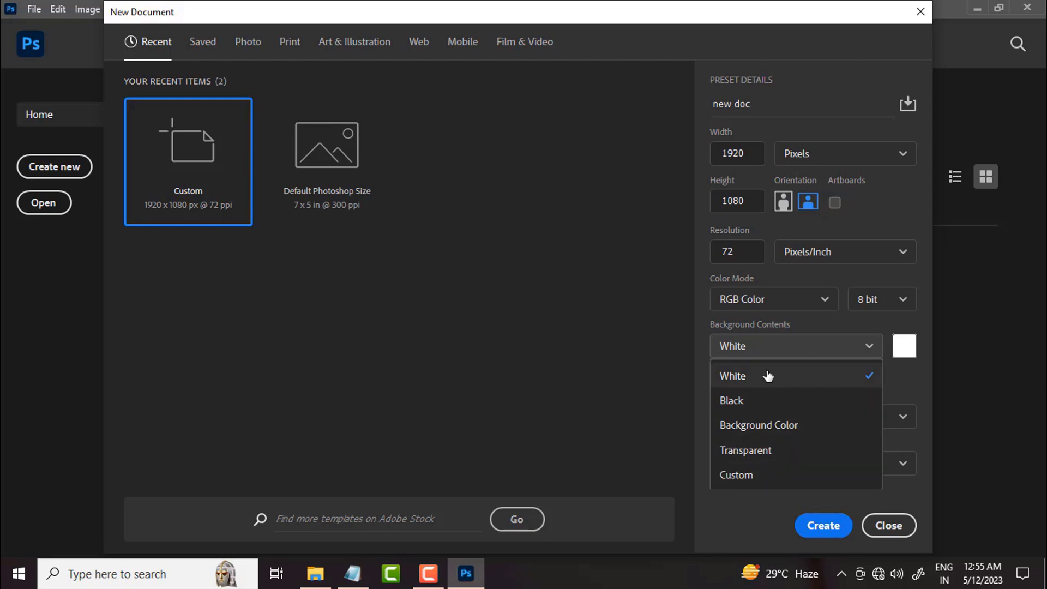
click(751, 383)
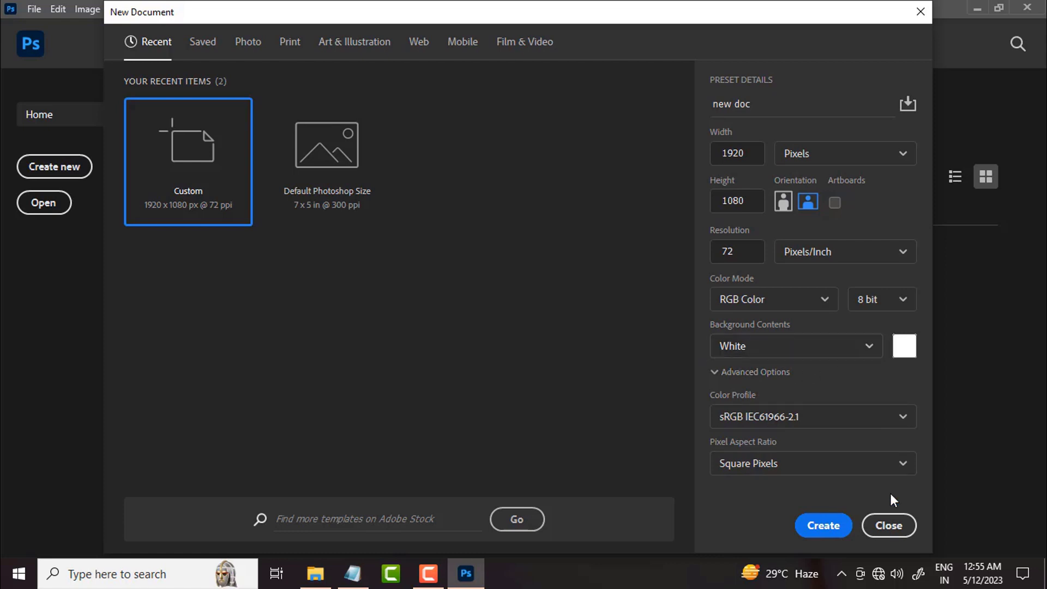
click(818, 529)
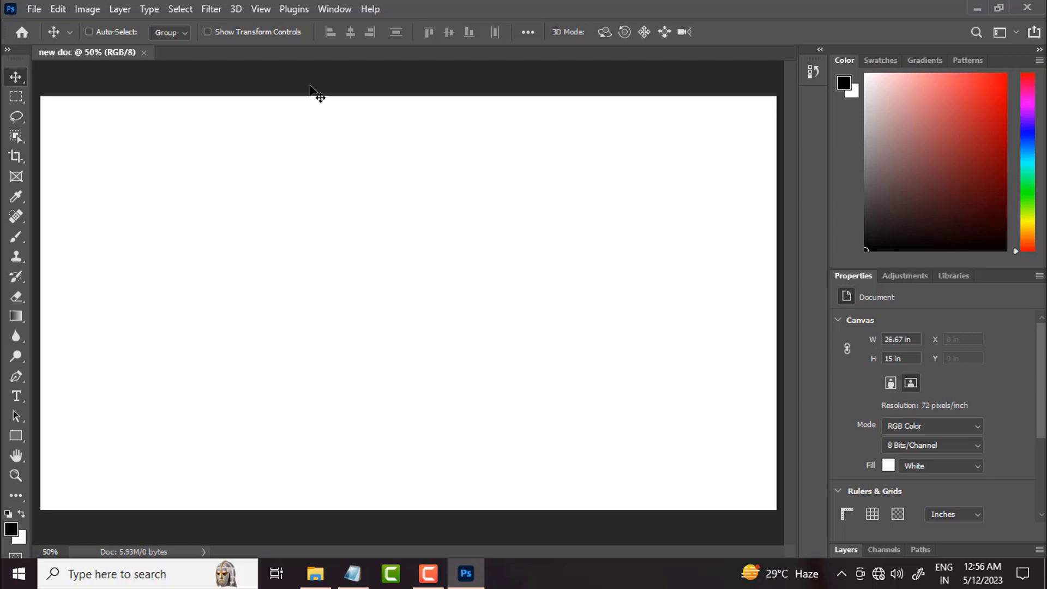
Step: Resize the image to a width of 2000 pixels with proportions linked, and fit it to the view
click(87, 11)
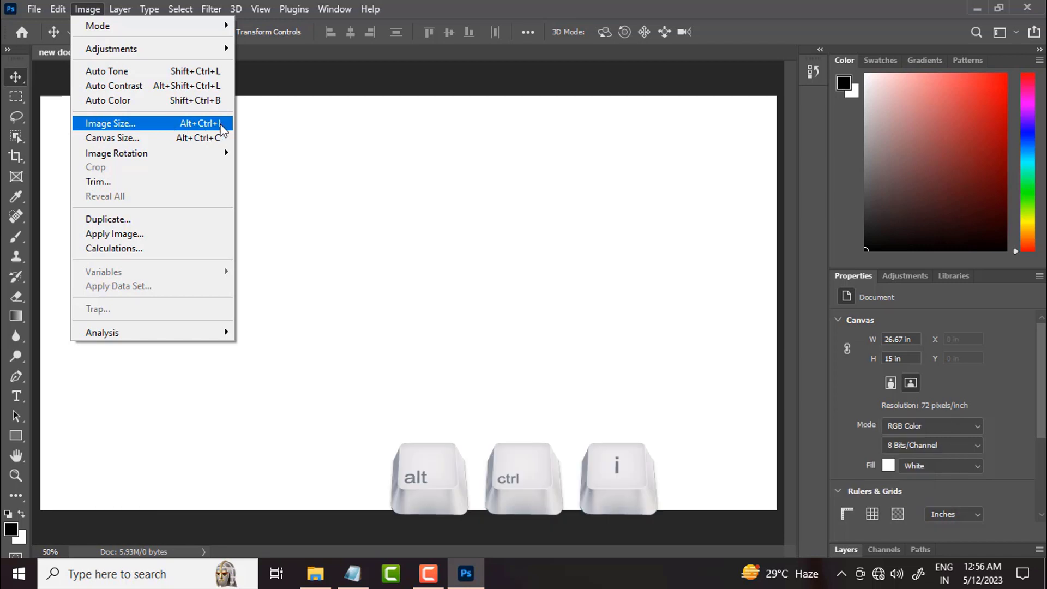
click(129, 125)
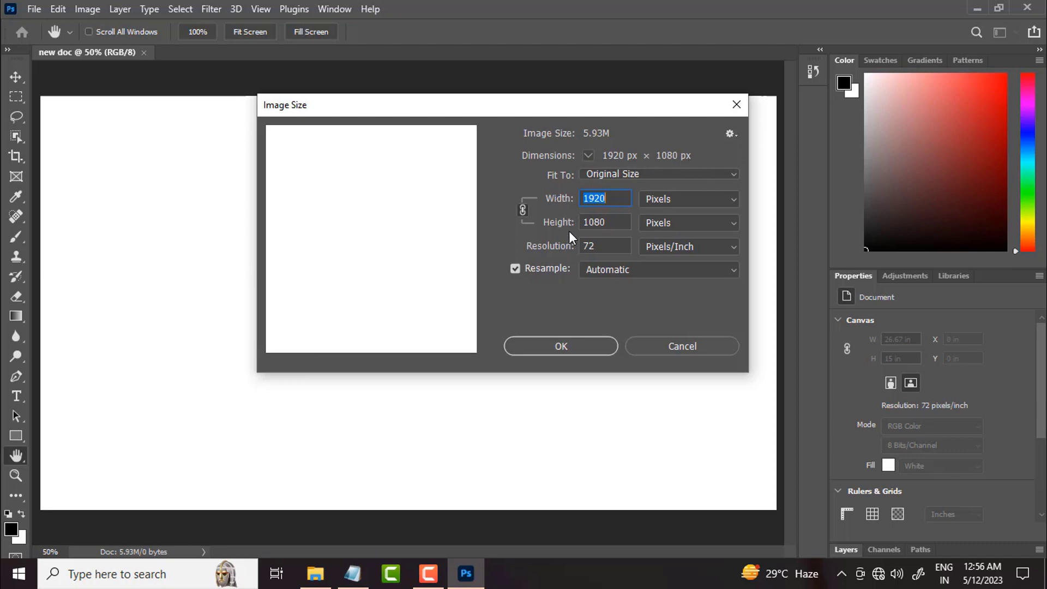
click(680, 199)
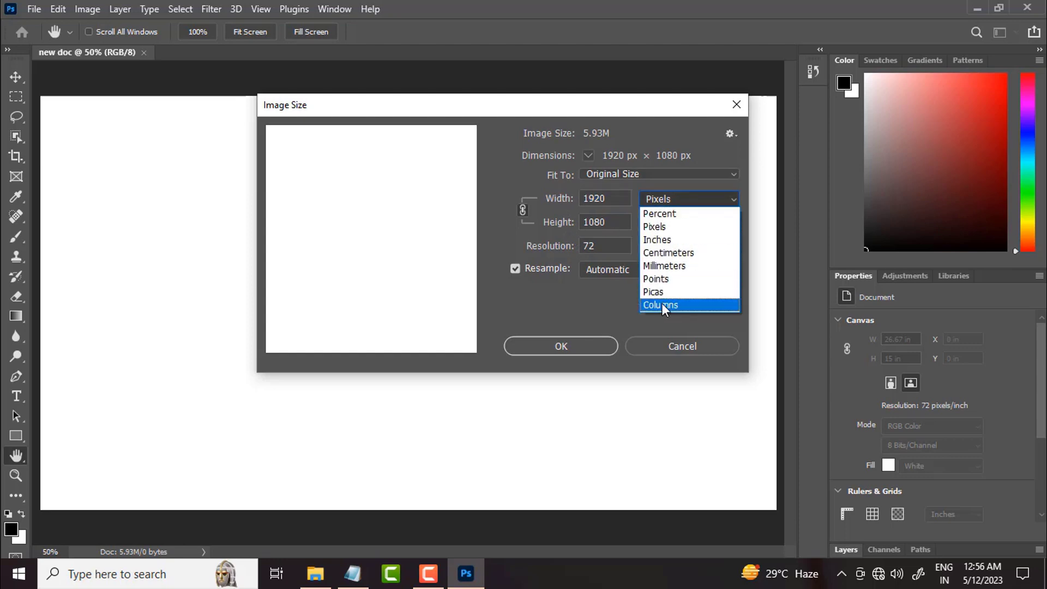
click(678, 227)
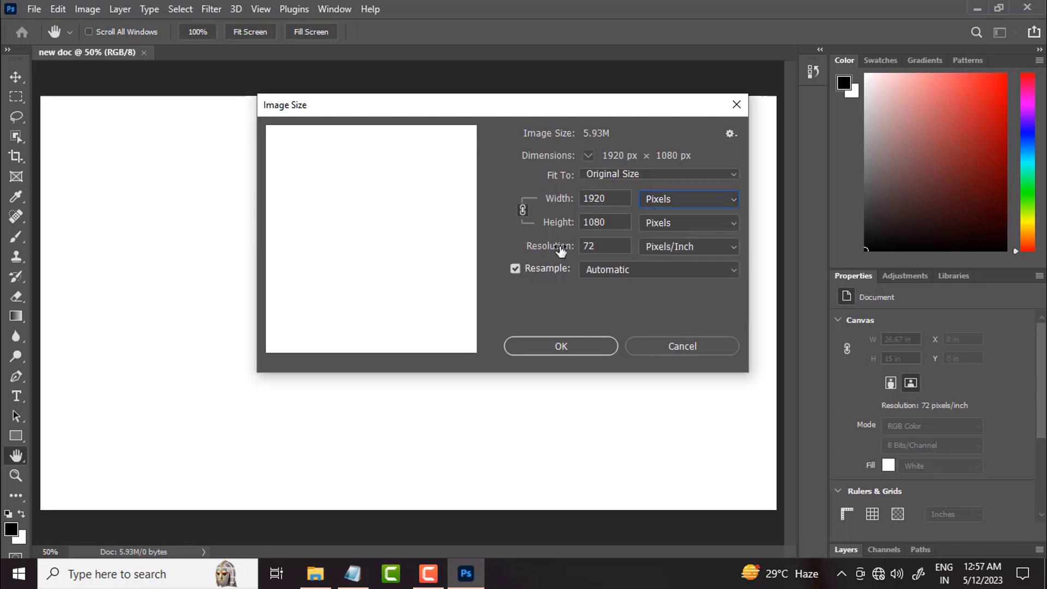
drag(605, 198, 567, 194)
text(2000)
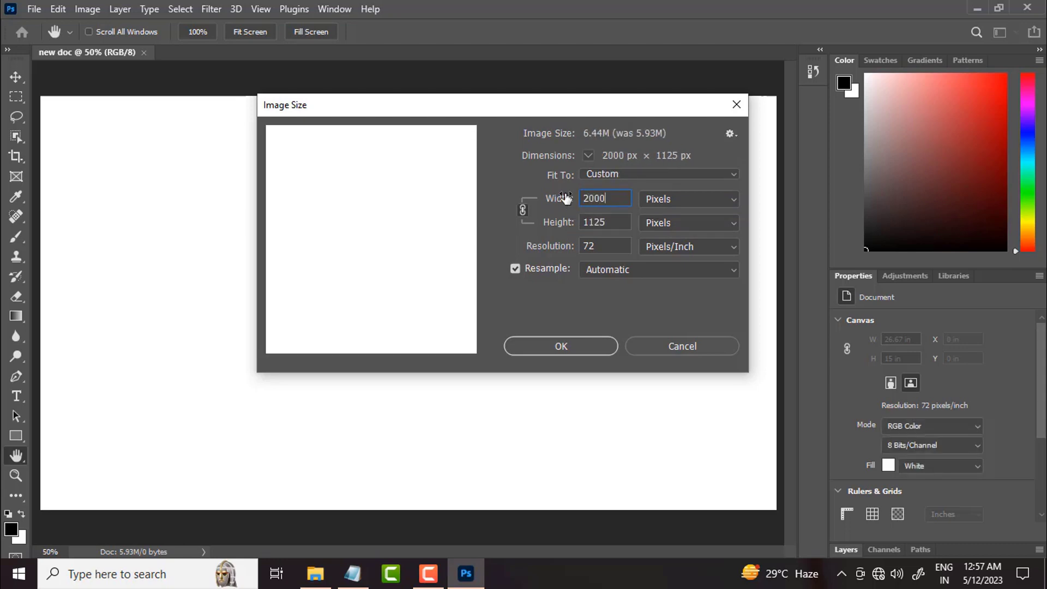
key(Return)
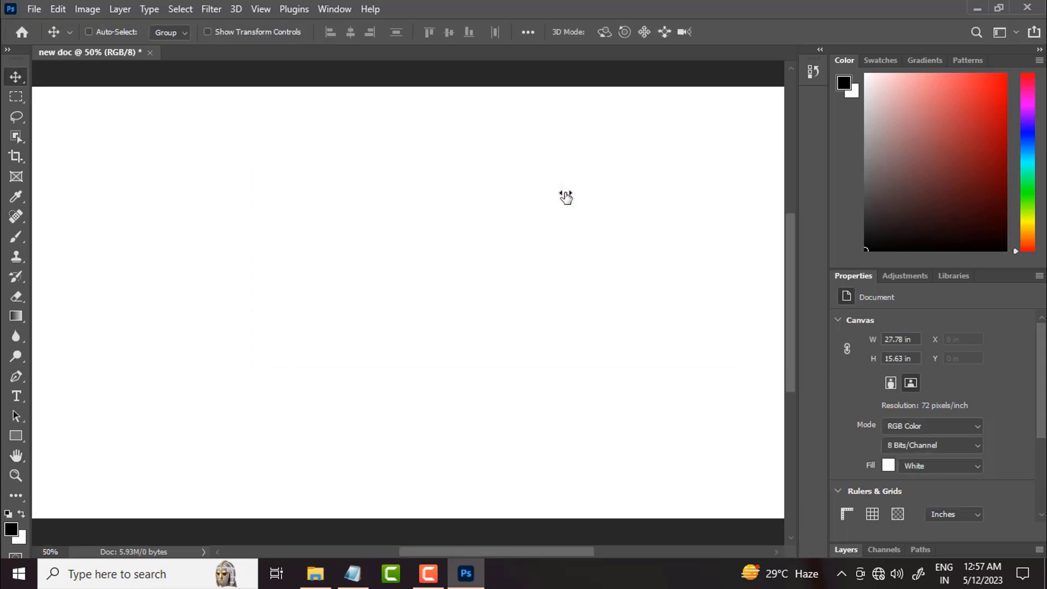
key(ctrl+0)
Step: Check the image's dimensions in the Image Size settings and undo the last resize
key(ctrl+alt+i)
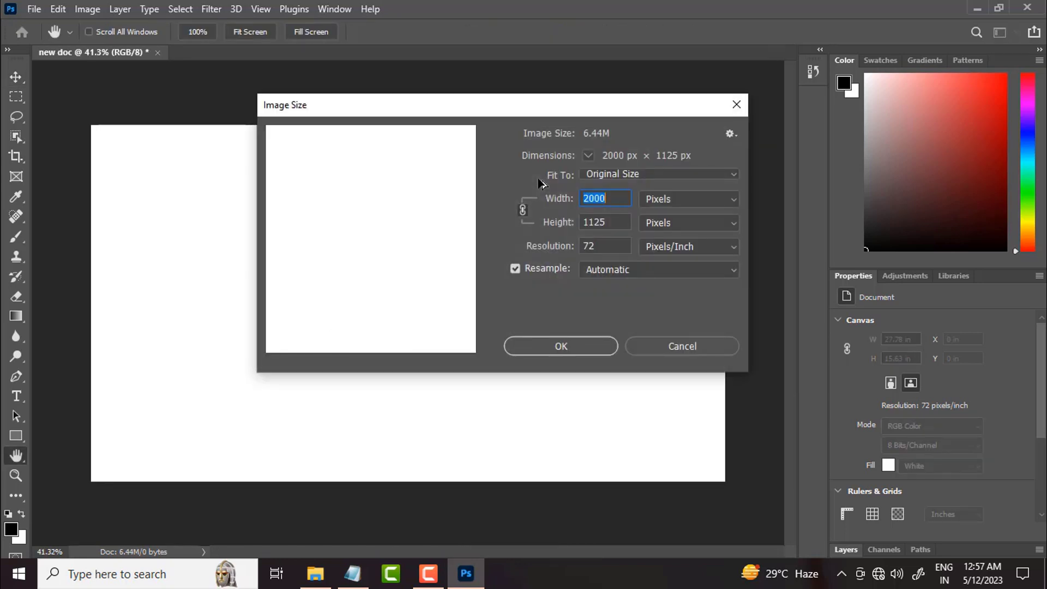
click(673, 345)
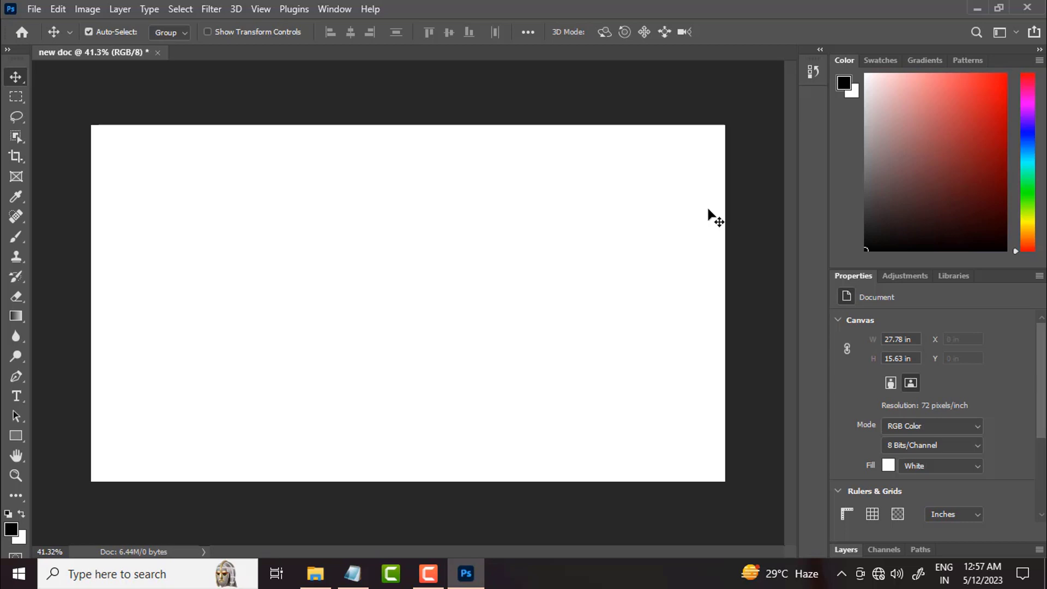
key(ctrl+alt+i)
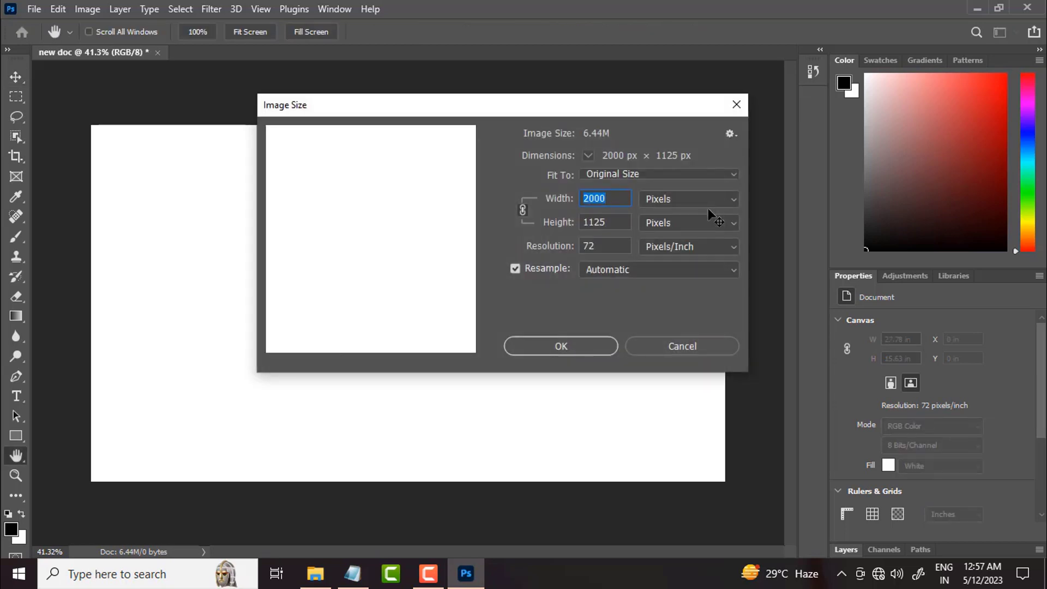
key(ctrl+z)
click(679, 347)
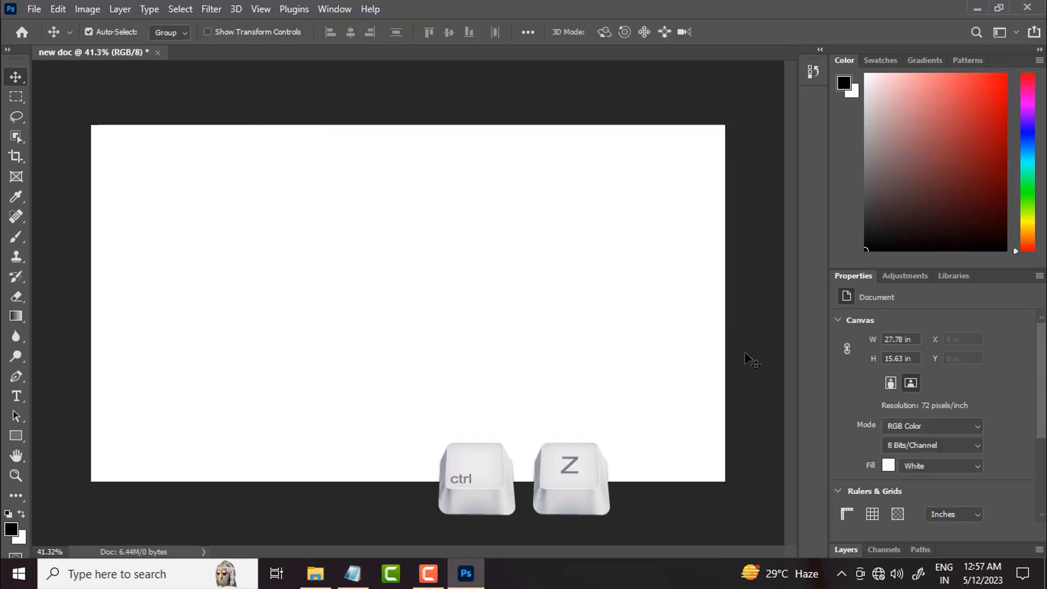
key(ctrl+z)
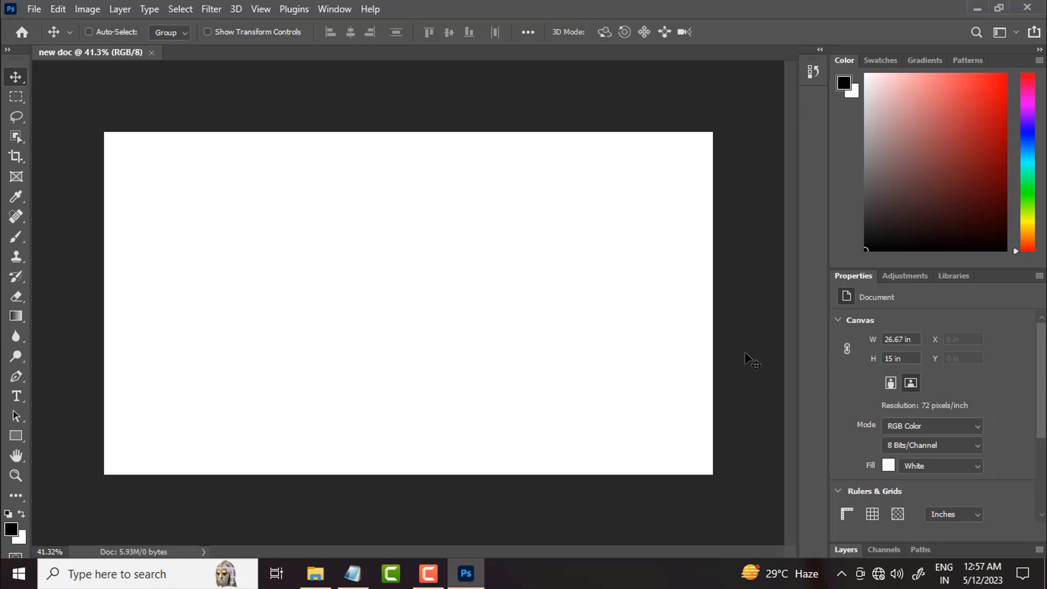
Step: Set the image width to 3000 pixels in the Image Size settings with the proportions linked
key(ctrl)
key(ctrl+alt+i)
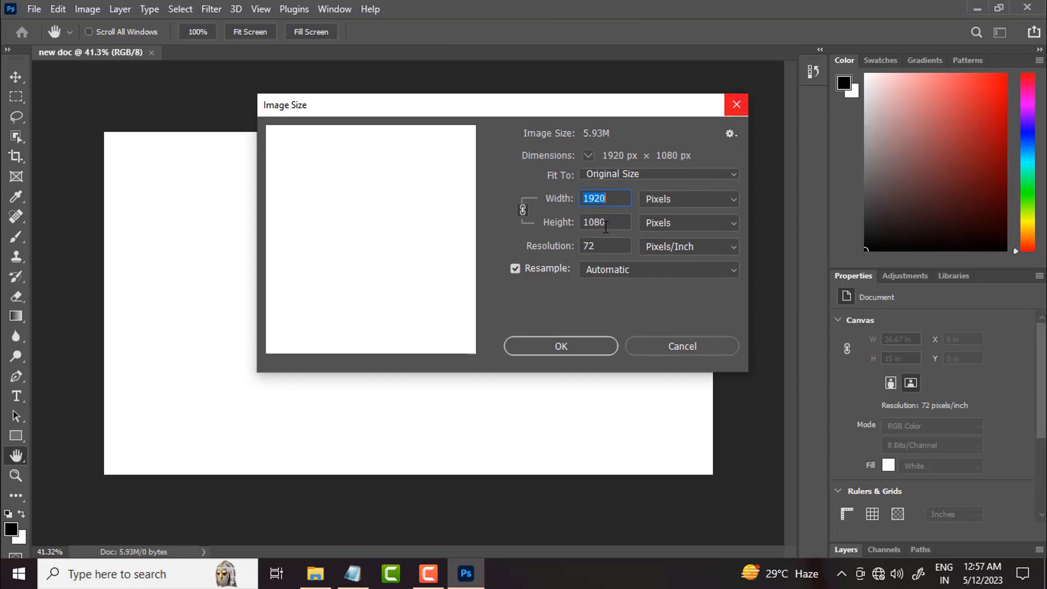
click(622, 198)
drag(621, 199, 576, 190)
text(3000)
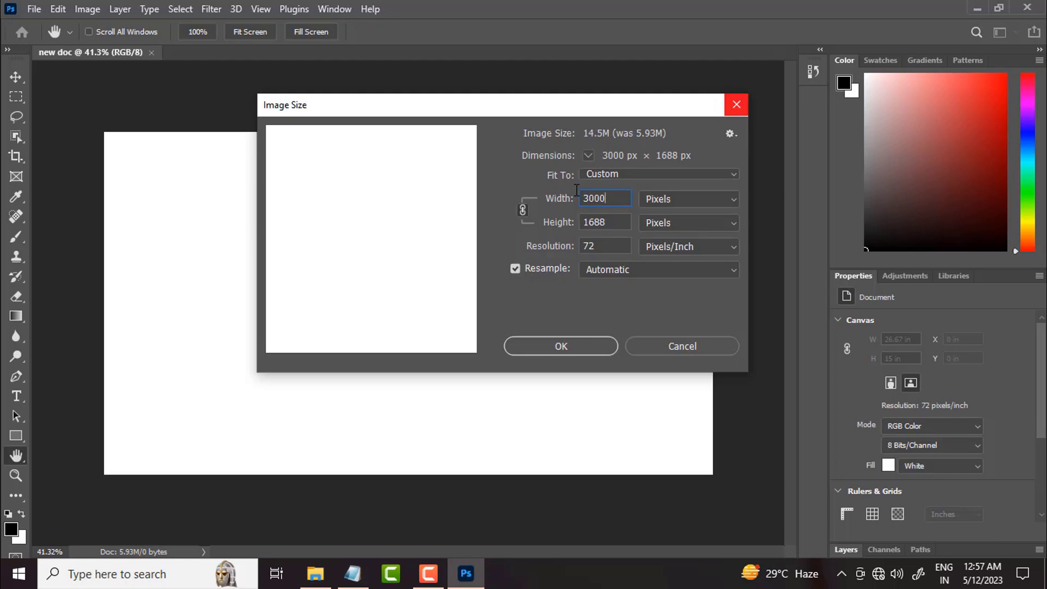
drag(616, 222, 581, 224)
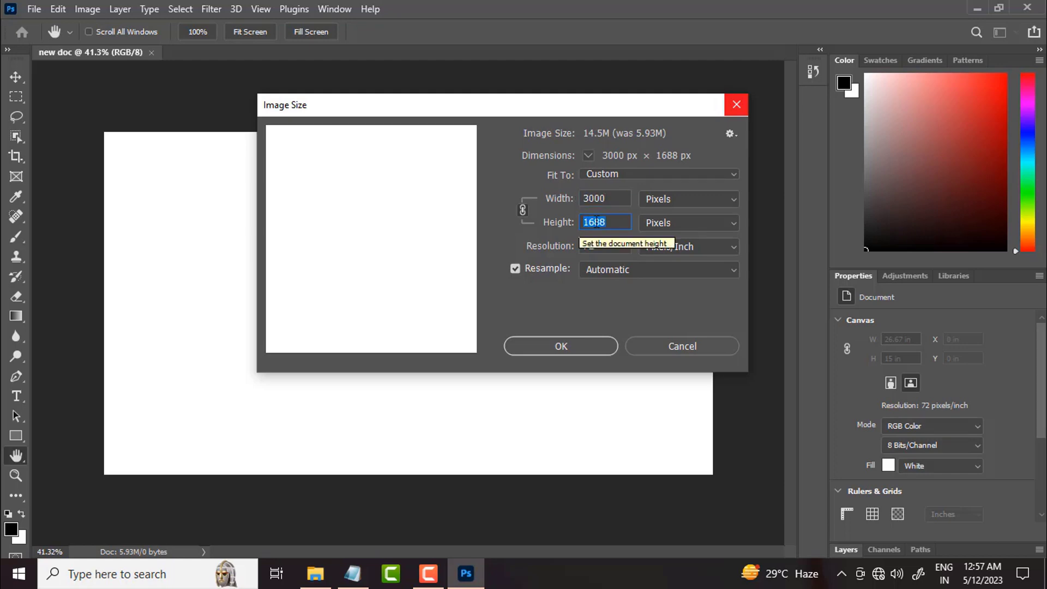
click(613, 200)
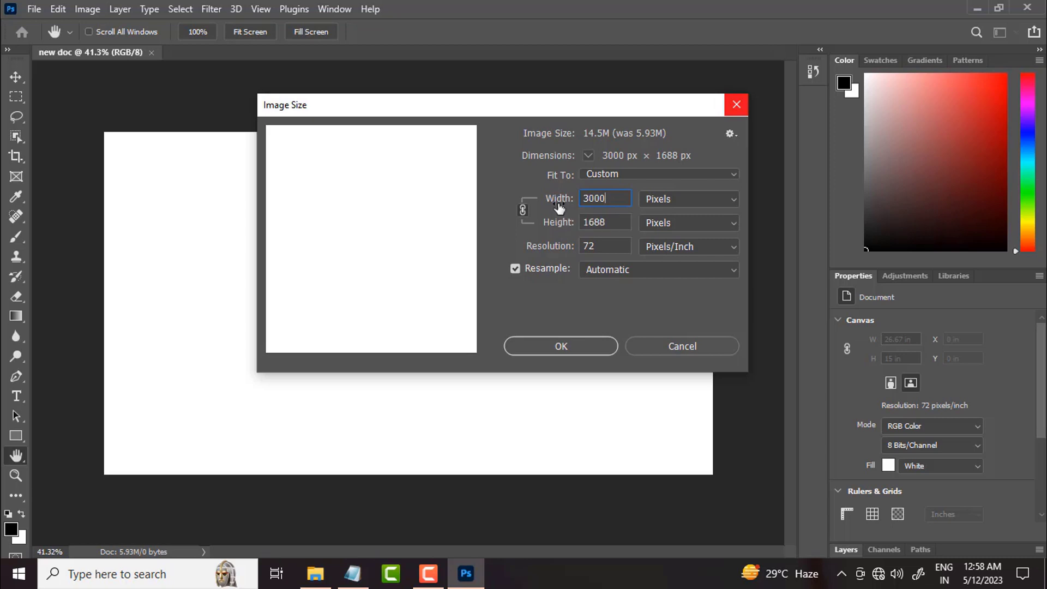
Step: Unlink the image's width and height, and set them to 3000 by 1500 pixels
click(523, 208)
text(3000)
key(Tab)
text(15000)
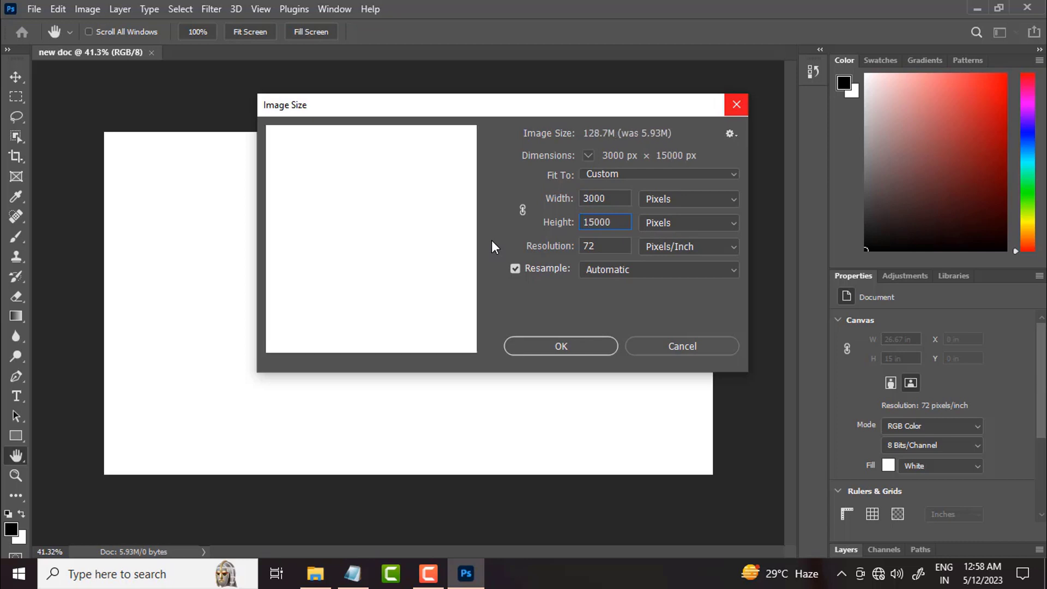
key(BackSpace)
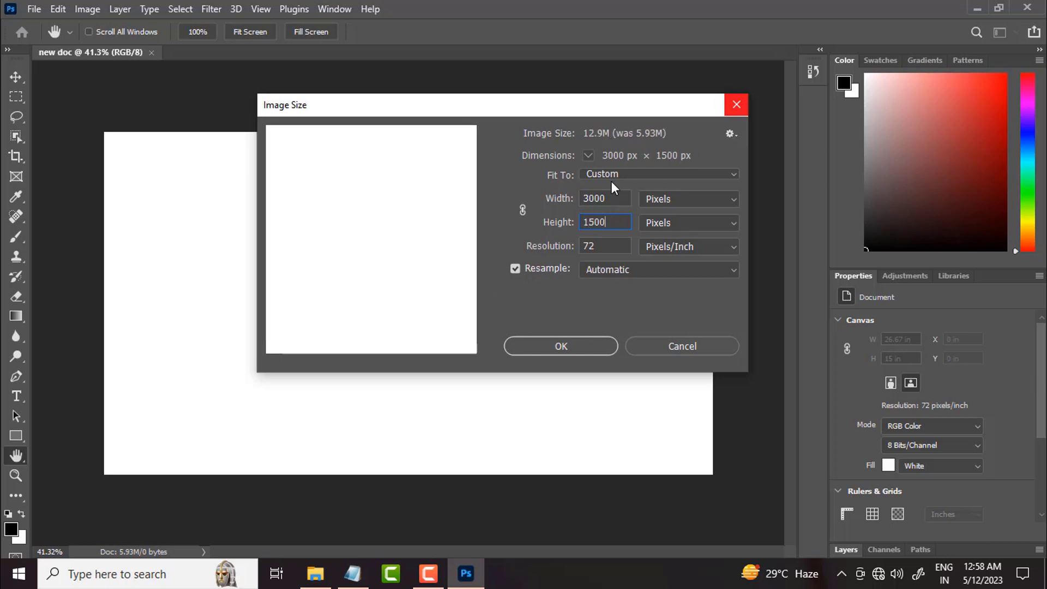
Step: Change the width to 2000 pixels and apply the 2000 x 1500 px image size
click(558, 205)
text(200)
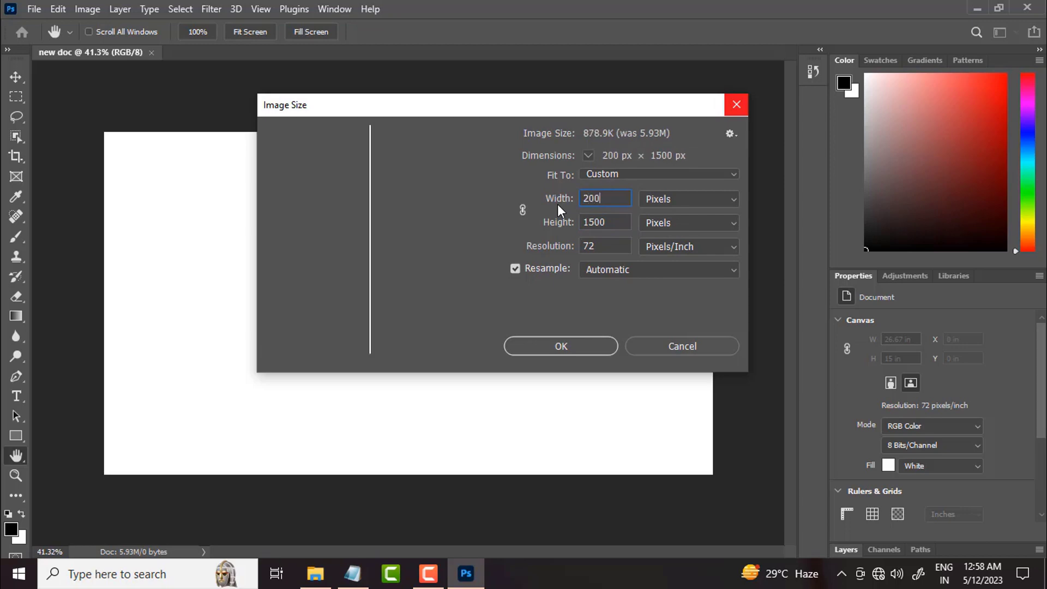
text(0)
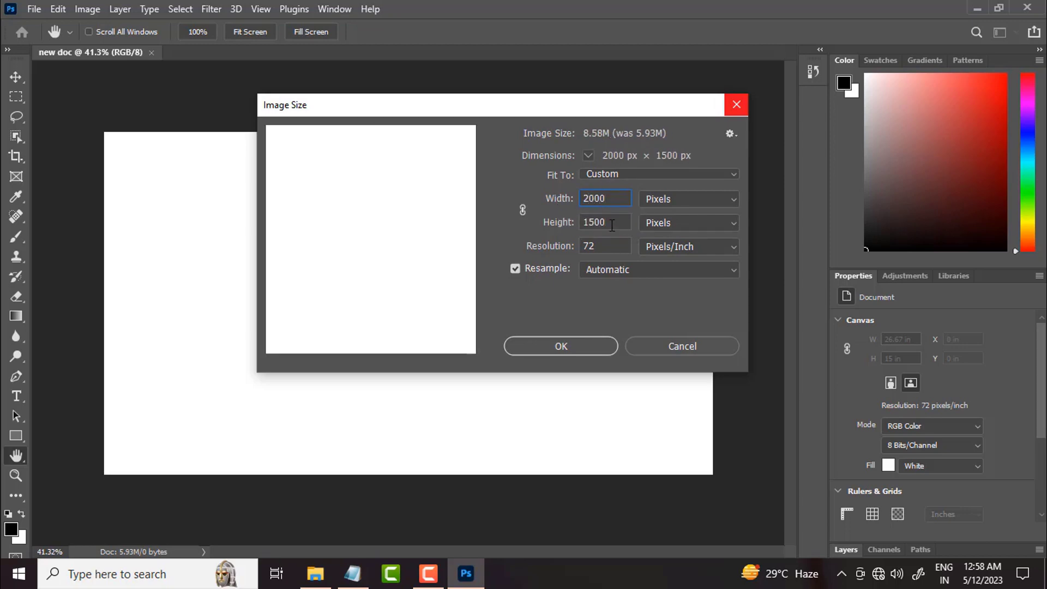
click(612, 225)
click(525, 340)
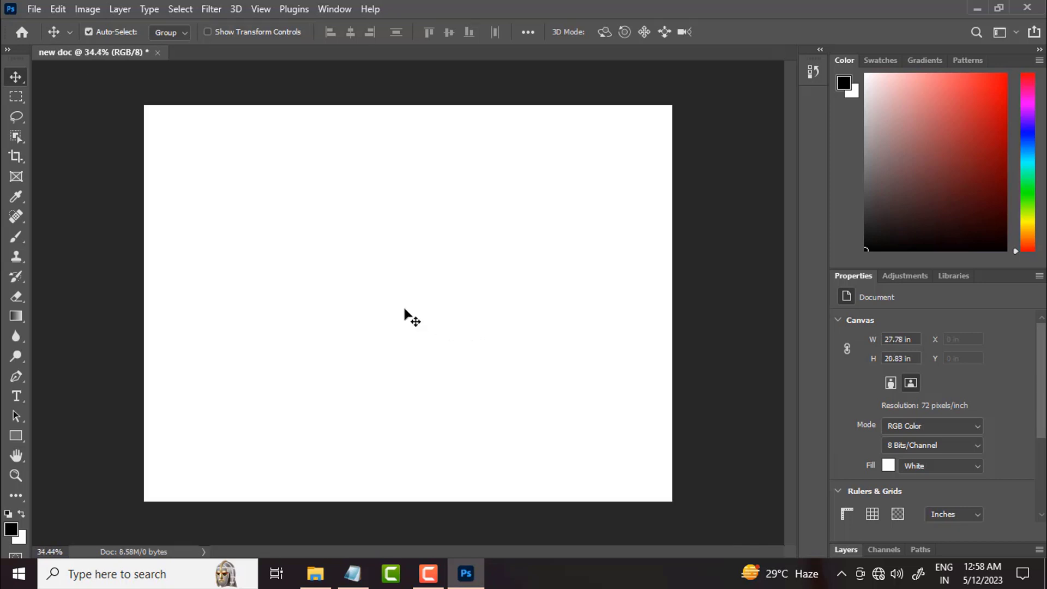
Step: Check the image's resolution and its unit options in the Image Size settings, keeping Pixels/Inch, and leave without applying changes
key(ctrl+alt+i)
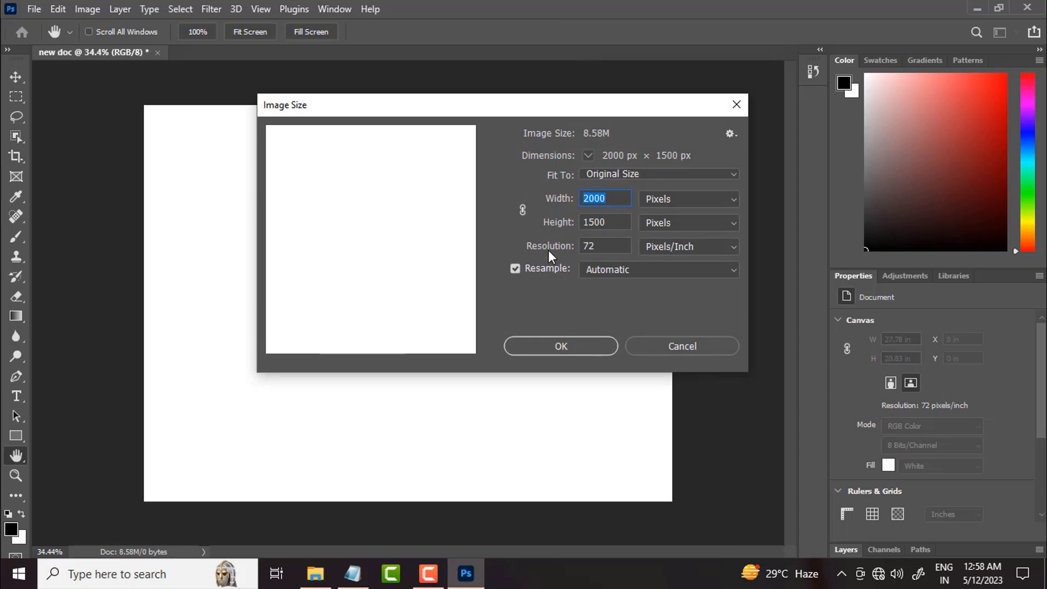
double_click(597, 248)
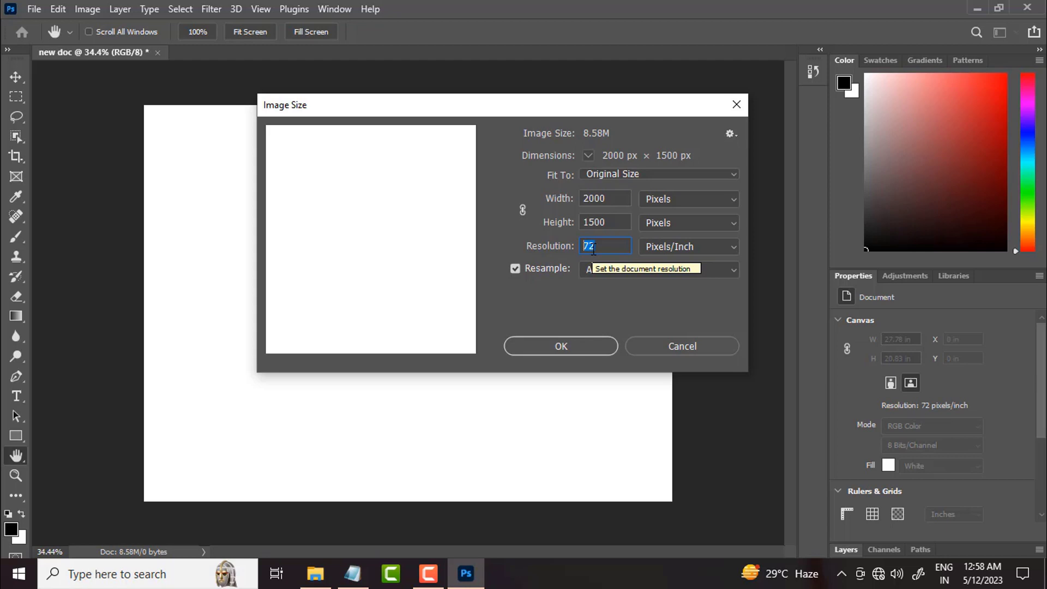
click(662, 244)
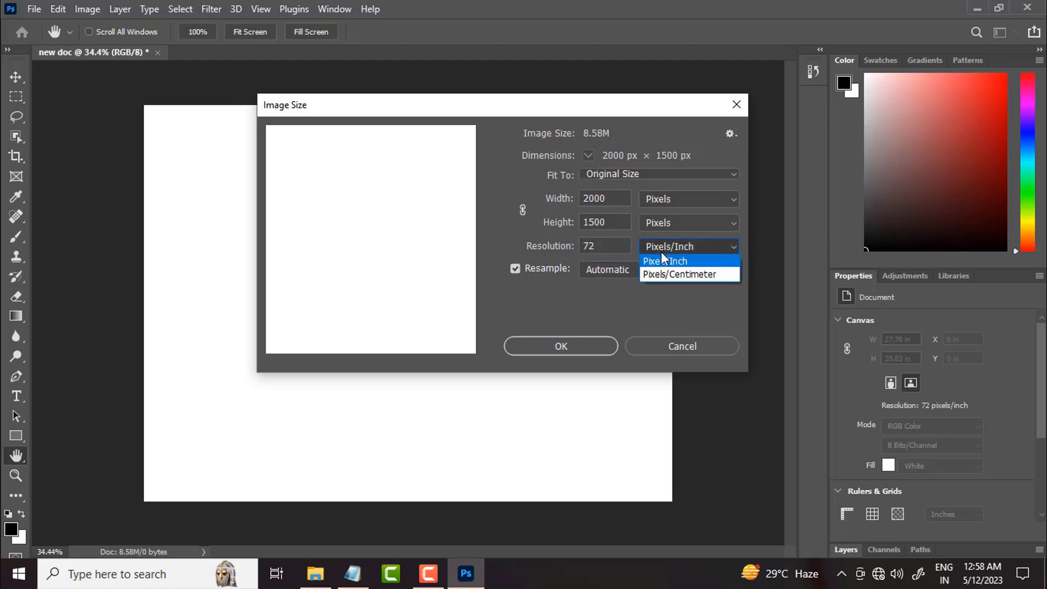
click(667, 261)
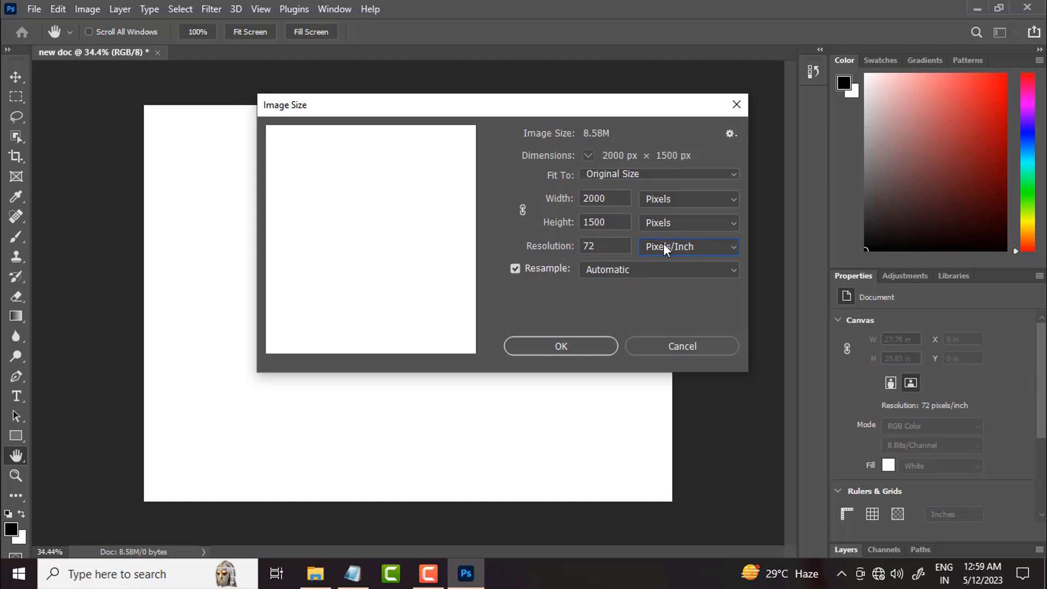
click(674, 349)
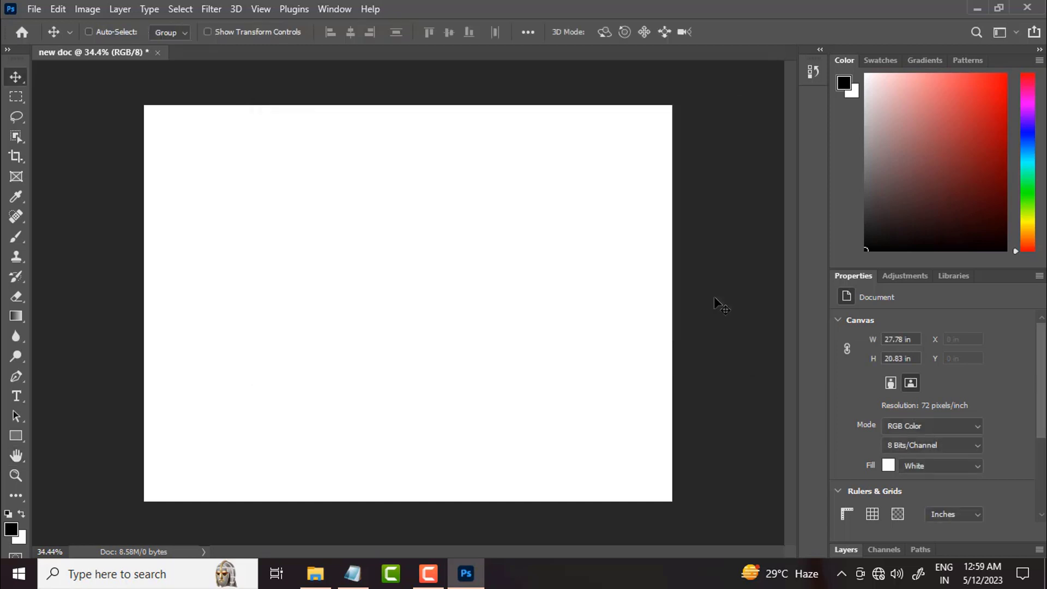
Step: Undo the last image resize and check the document's dimensions in the Image Size settings
key(ctrl+z)
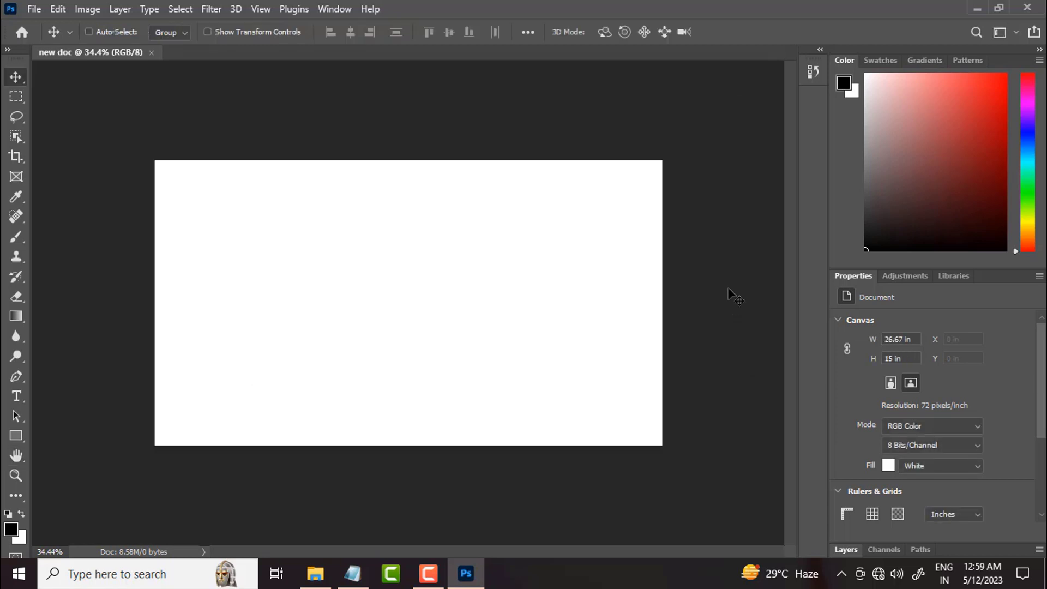
key(ctrl+alt+i)
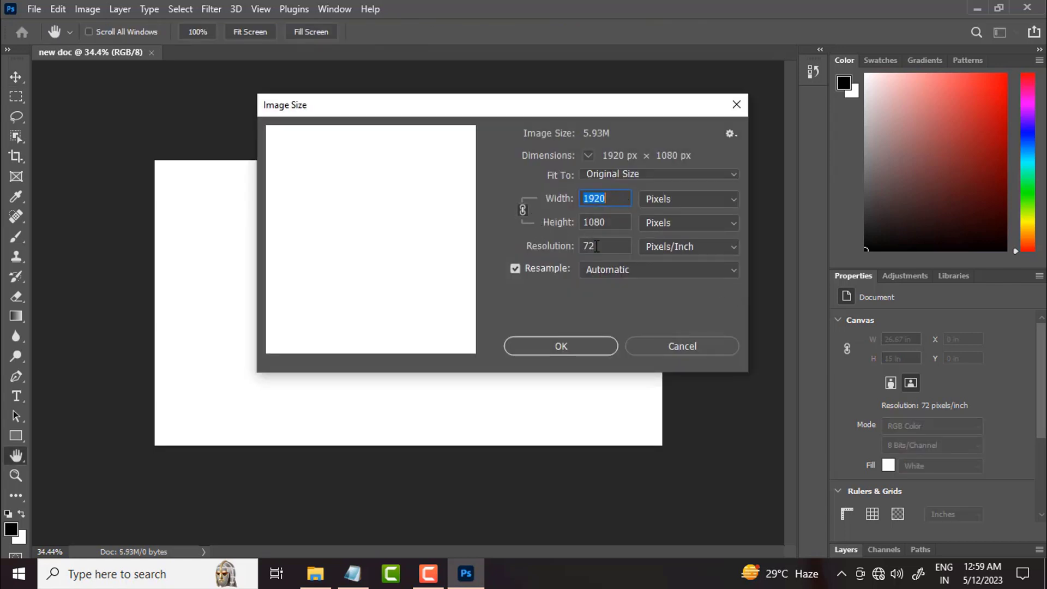
click(683, 346)
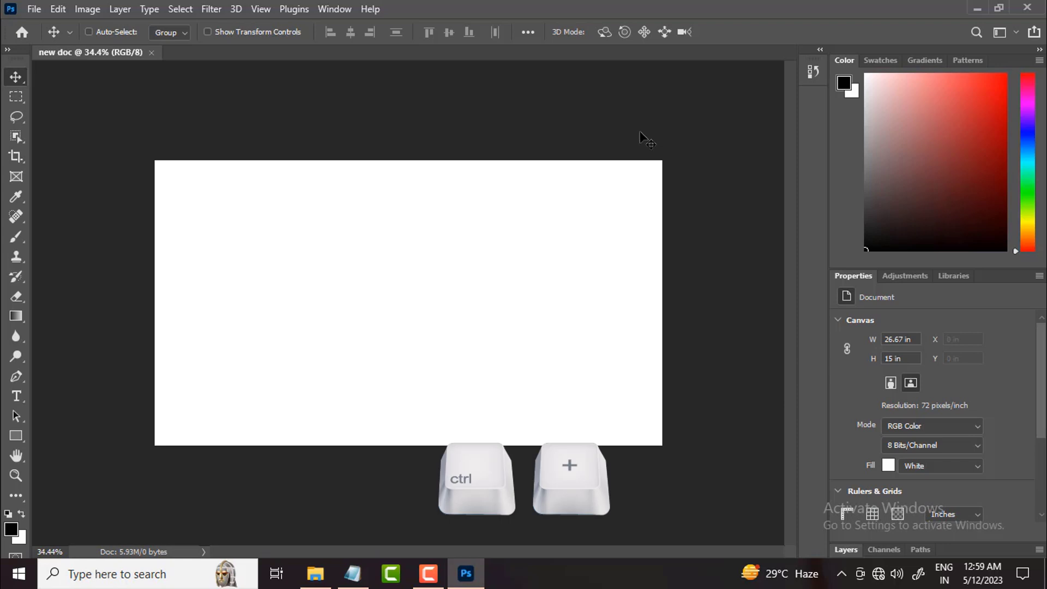
Step: Zoom the document in to 66.7%, out to 16.7%, and back in to 33.3%
key(ctrl+plus)
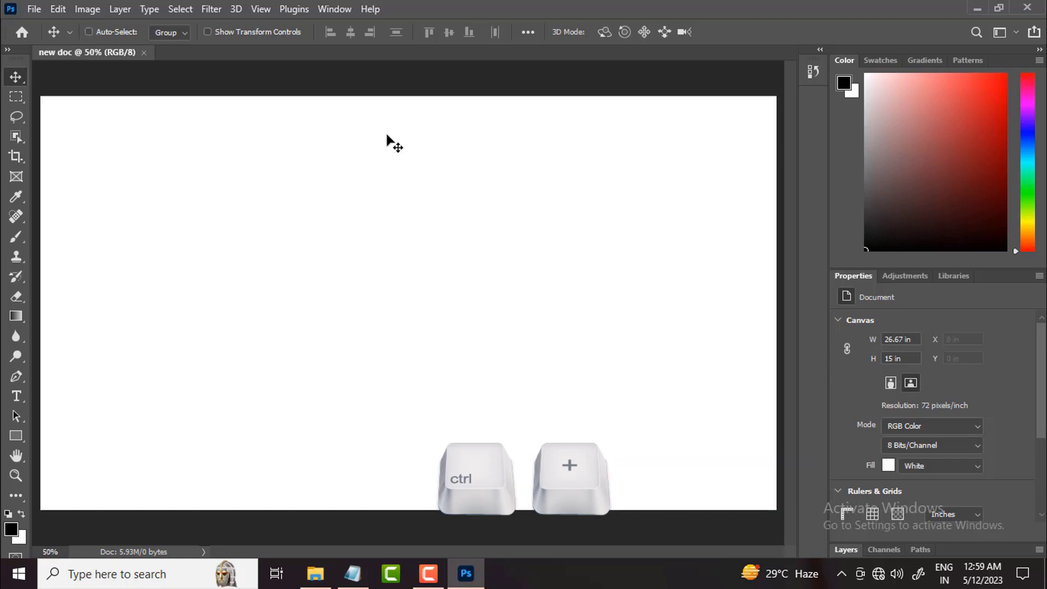
key(ctrl)
key(ctrl+plus)
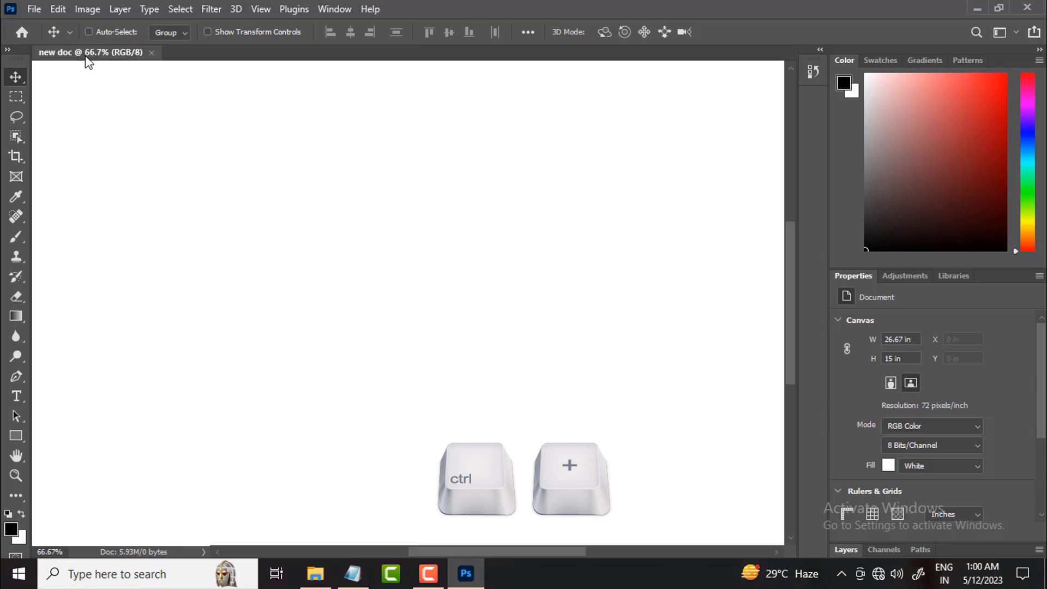
key(ctrl+minus)
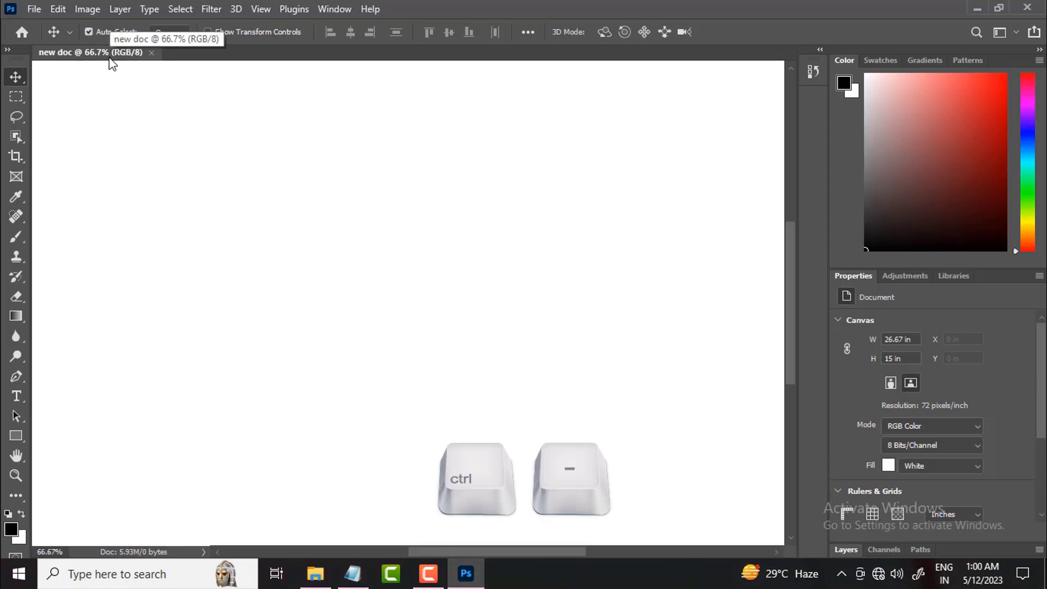
key(ctrl+minus)
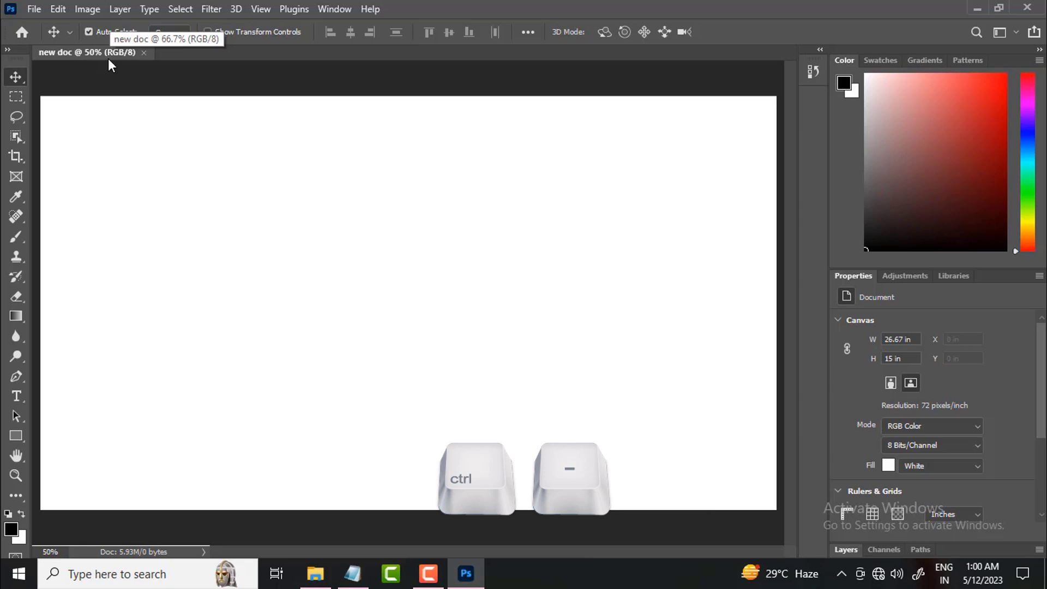
key(ctrl+minus)
key(ctrl+minus)
key(ctrl+minus)
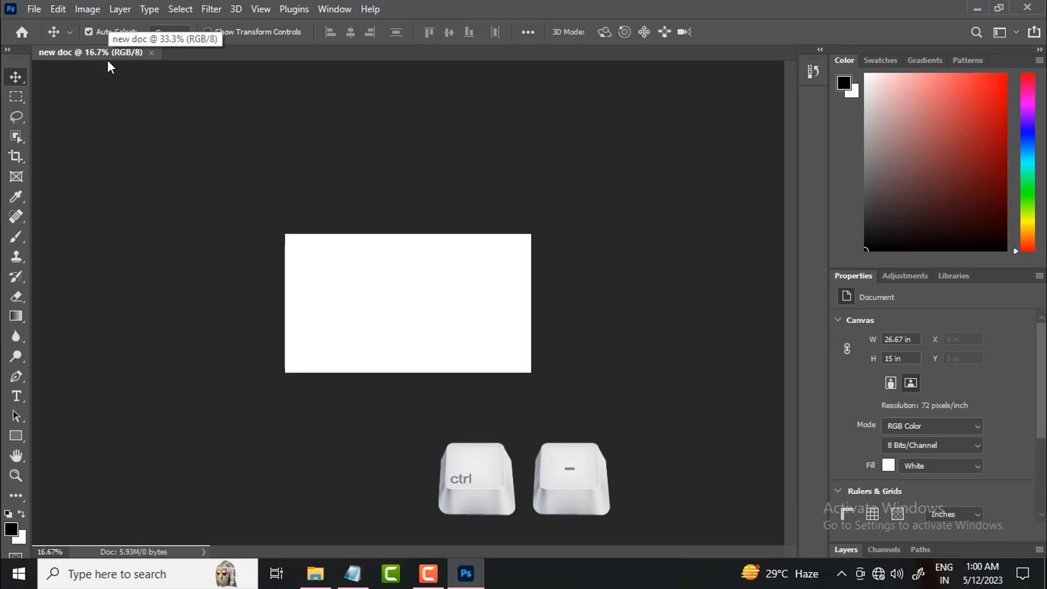
key(ctrl+plus)
key(ctrl+plus)
key(ctrl+plus)
key(ctrl+minus)
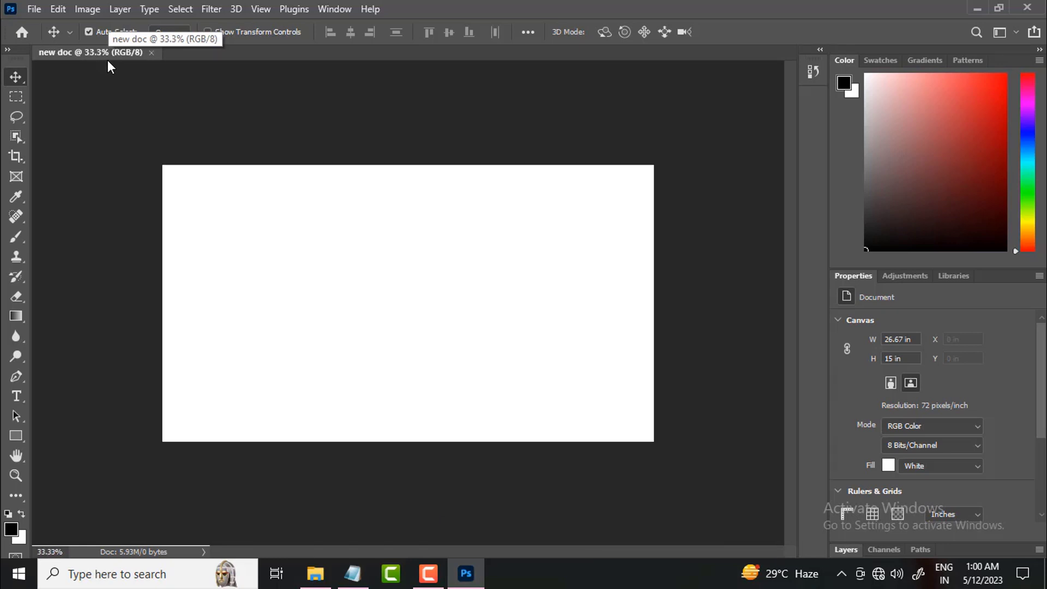
Step: Zoom the canvas out to about 14% and back in, ending at about 44.7%
key(alt)
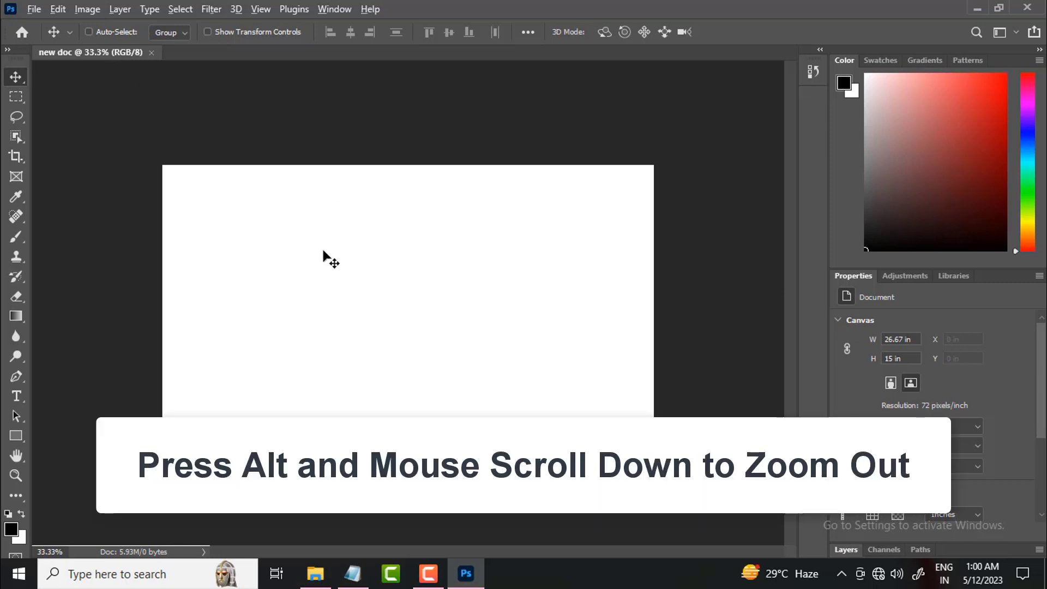
scroll(324, 252, down, 2)
scroll(323, 252, down, 4)
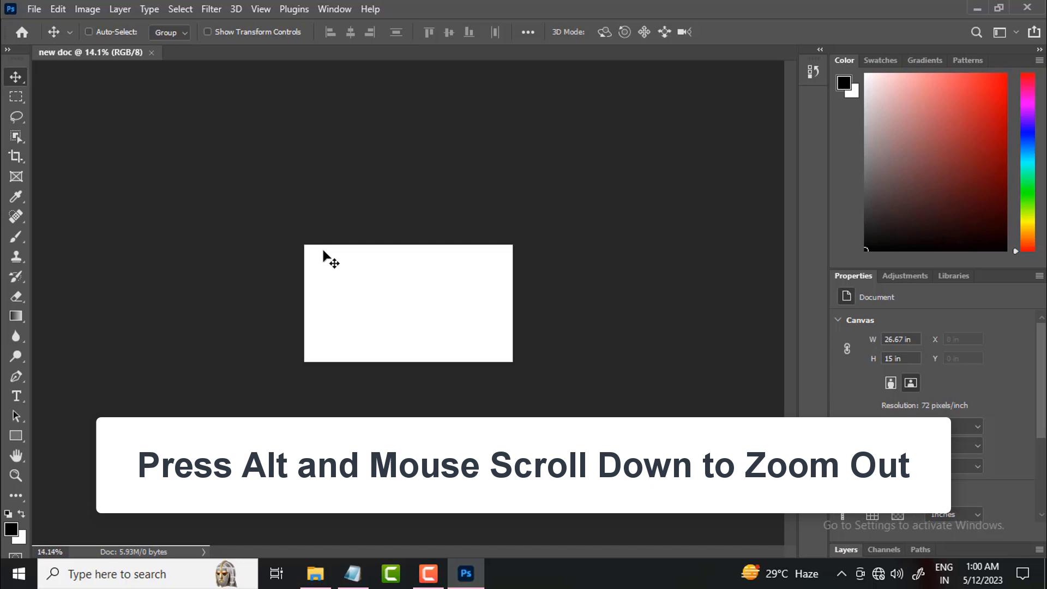
key(alt)
scroll(324, 251, up, 8)
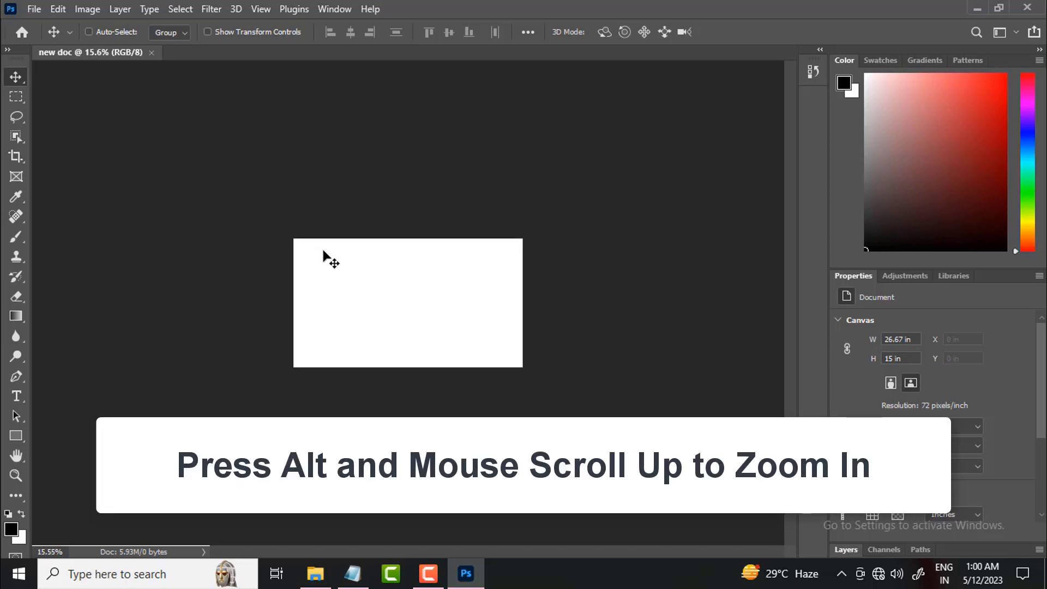
scroll(323, 252, up, 4)
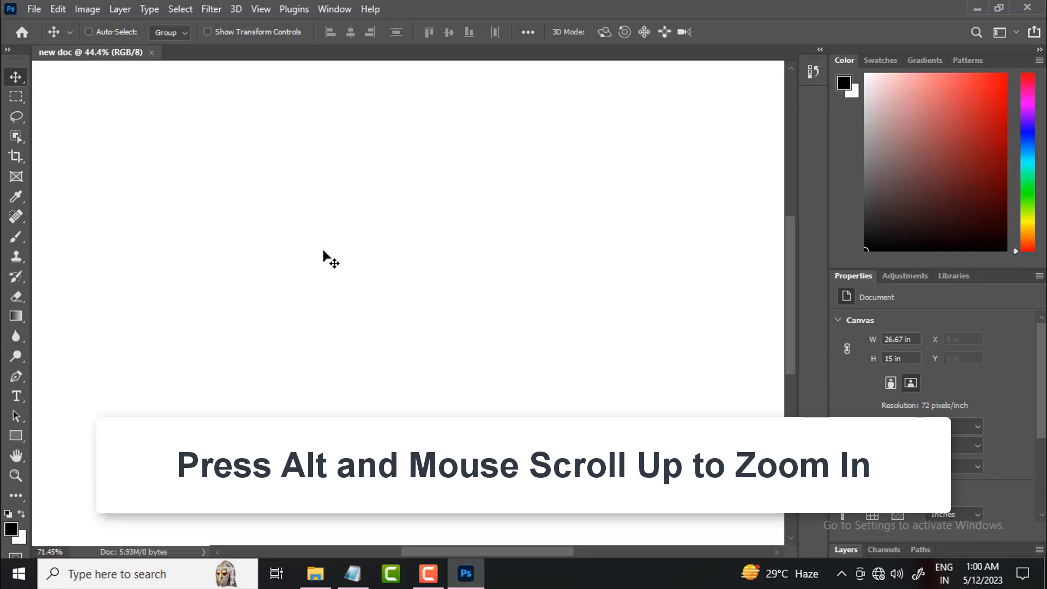
scroll(323, 252, down, 5)
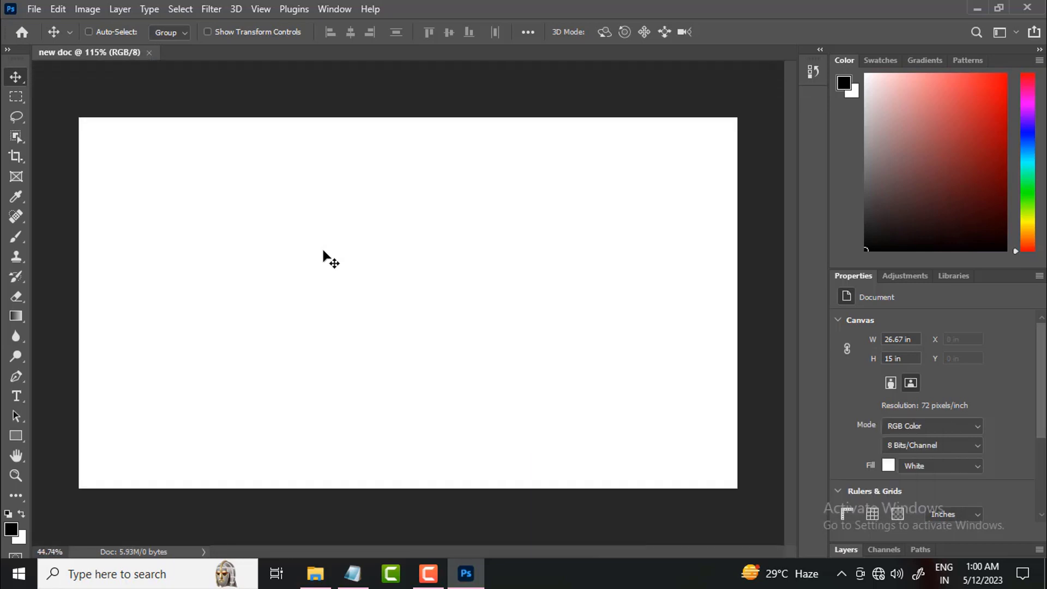
scroll(323, 252, up, 1)
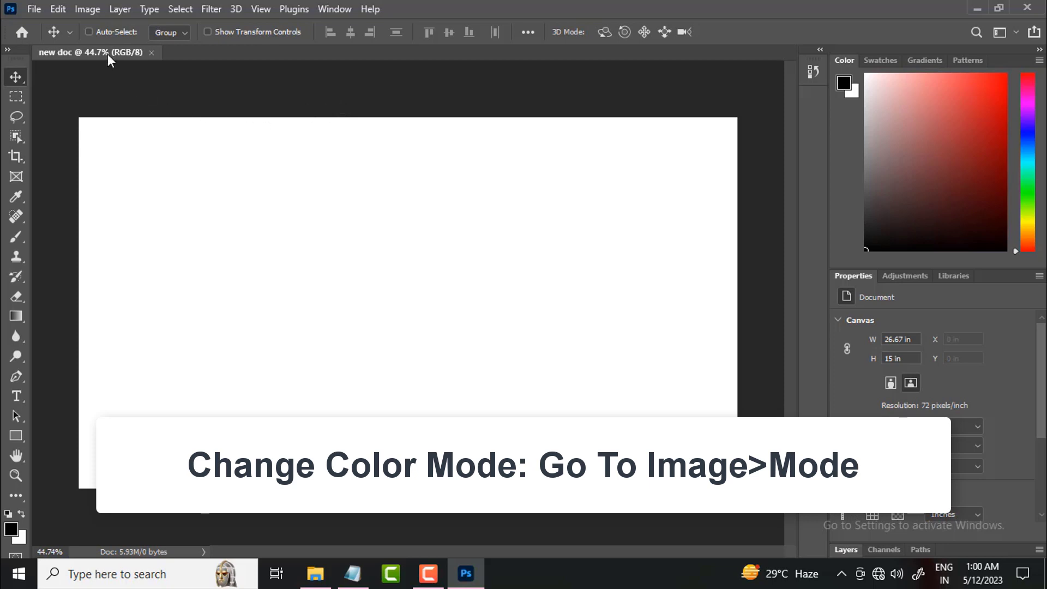
Step: Convert the document to CMYK Color mode and undo the conversion
click(86, 9)
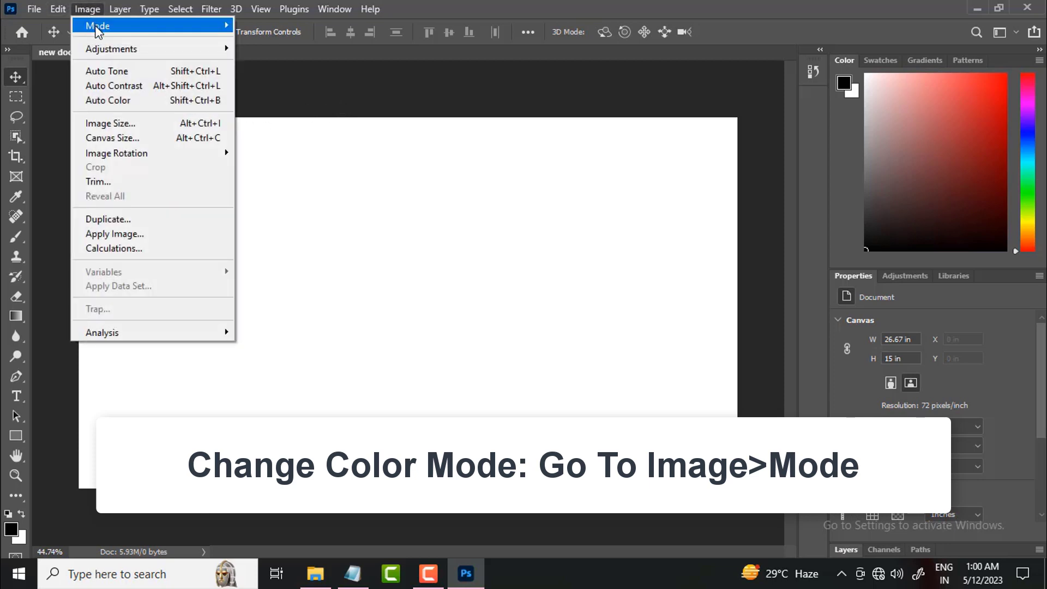
mouse_move(96, 27)
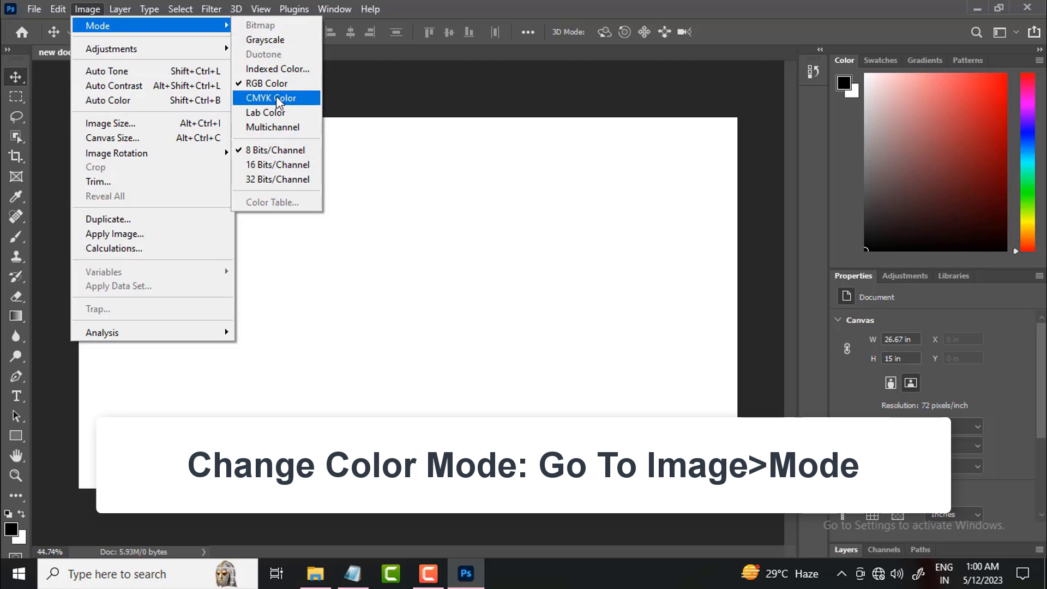
click(243, 102)
key(Return)
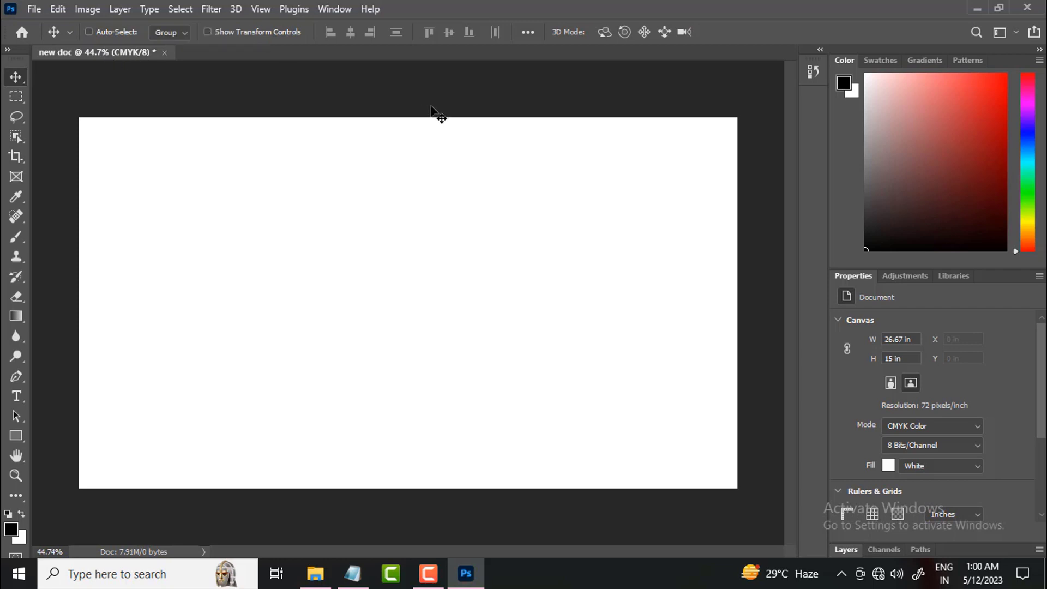
key(ctrl+z)
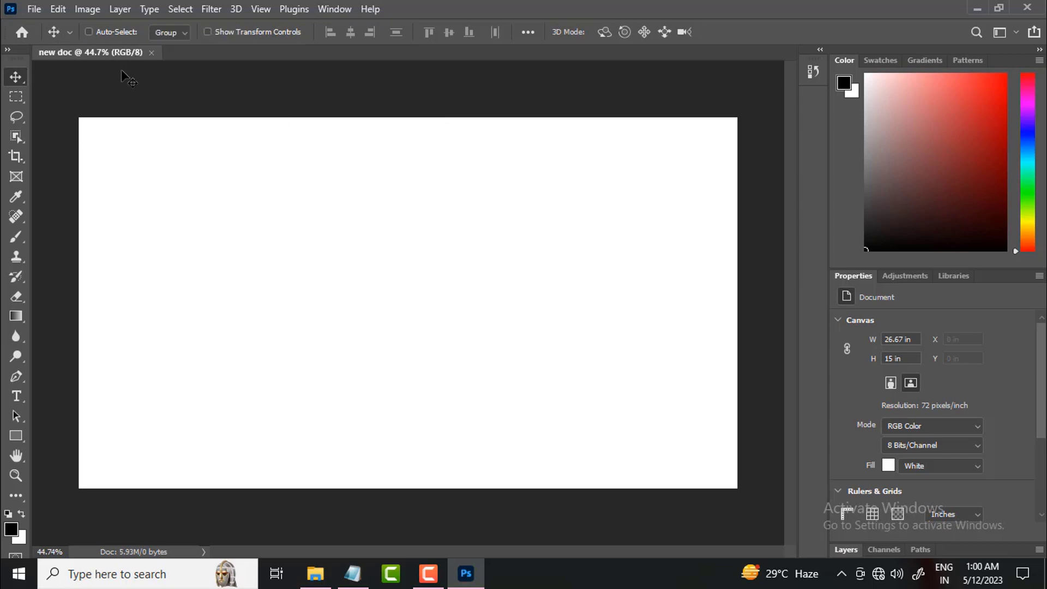
click(87, 9)
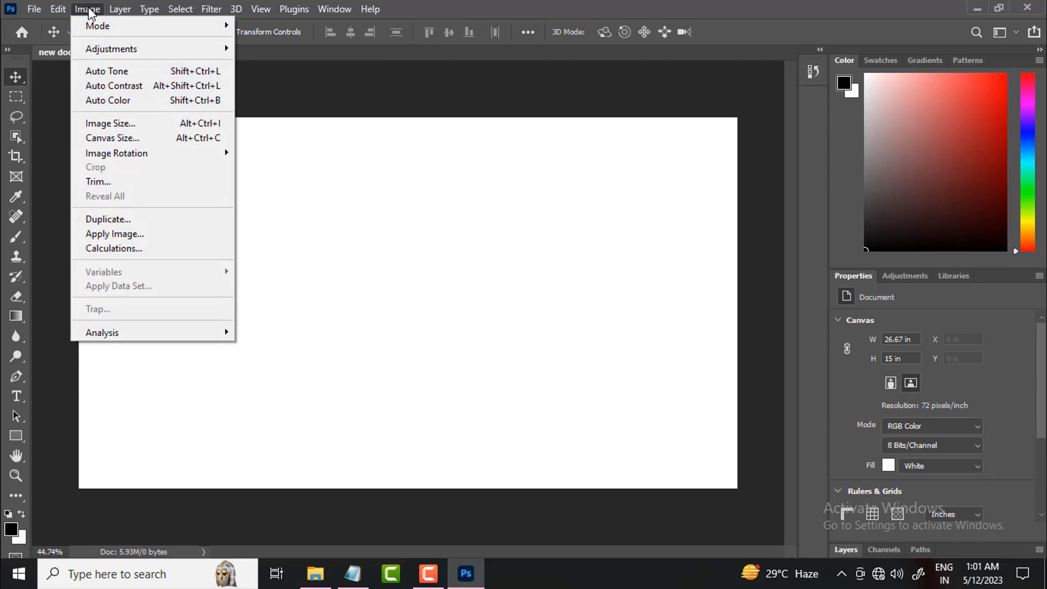
mouse_move(58, 10)
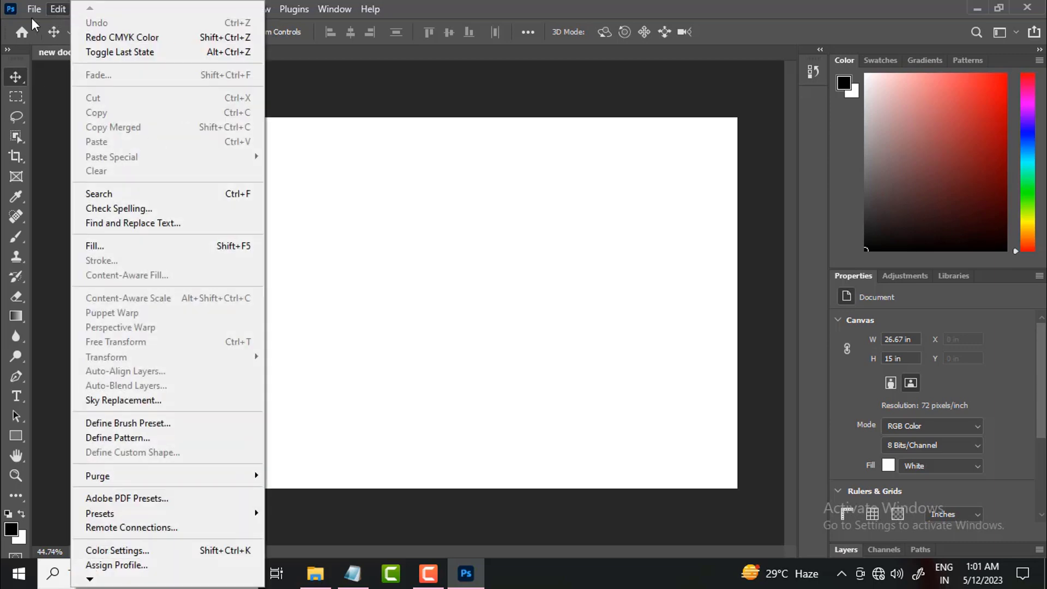
click(49, 168)
Step: Enlarge the blank document's canvas to 3000 x 1620 pixels, keeping the centre anchor
click(87, 9)
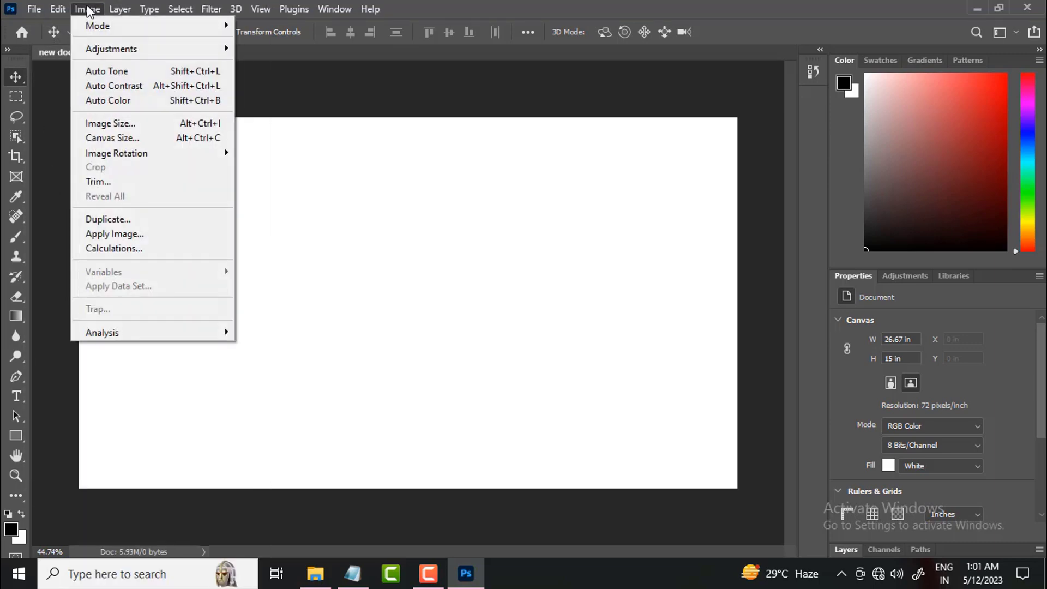
click(101, 140)
drag(588, 89, 436, 91)
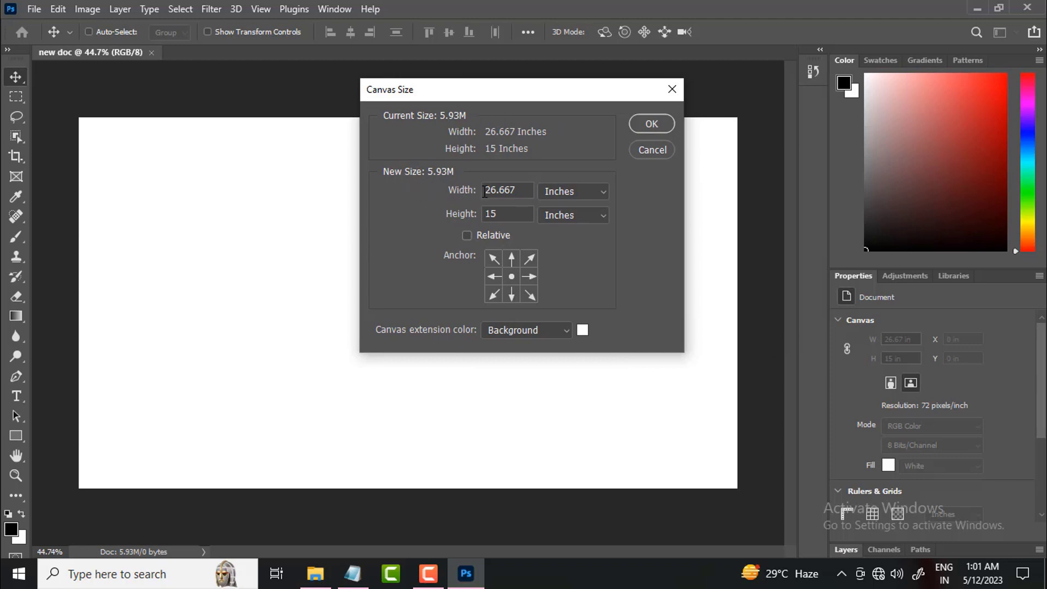
click(575, 192)
click(574, 190)
click(561, 191)
click(562, 214)
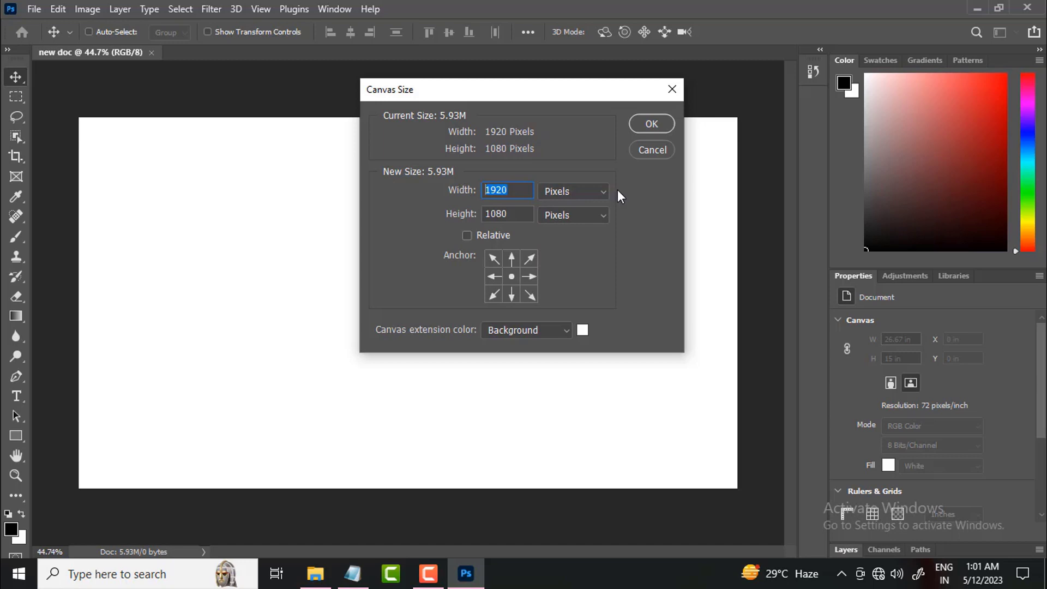
text(3000)
click(467, 214)
text(16)
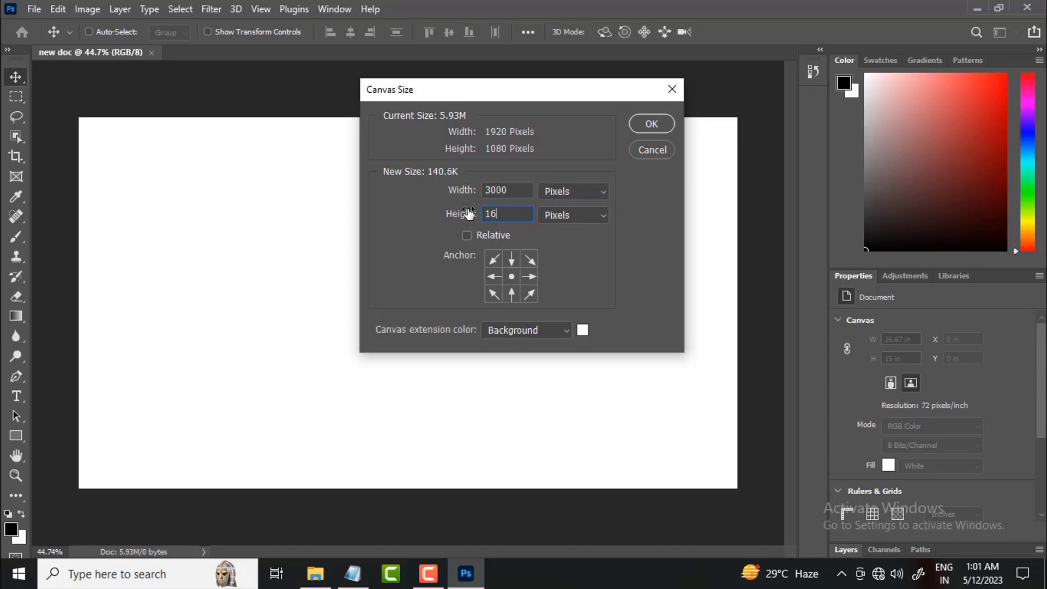
text(20)
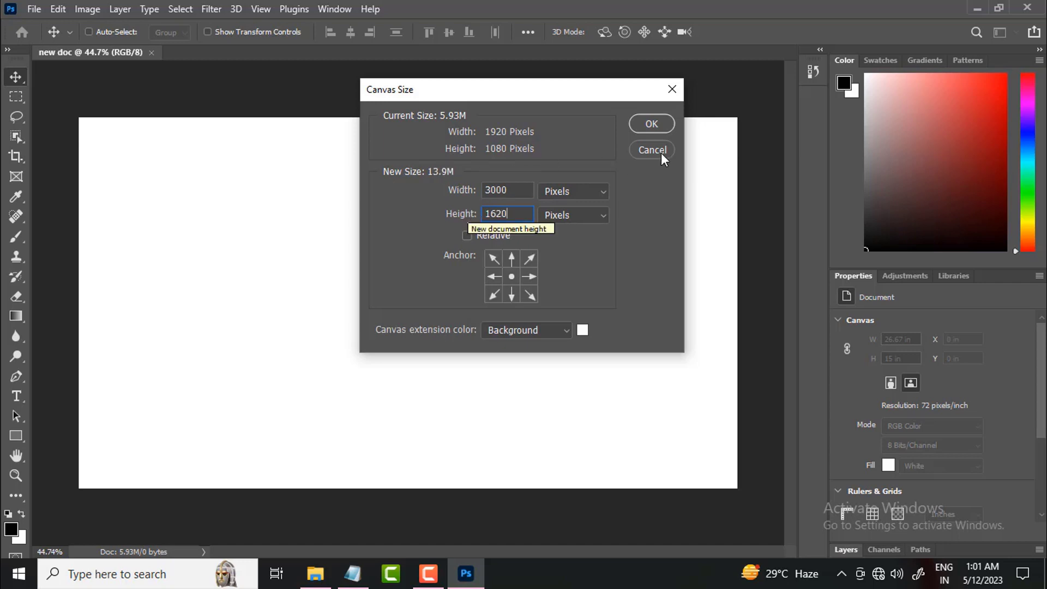
click(653, 124)
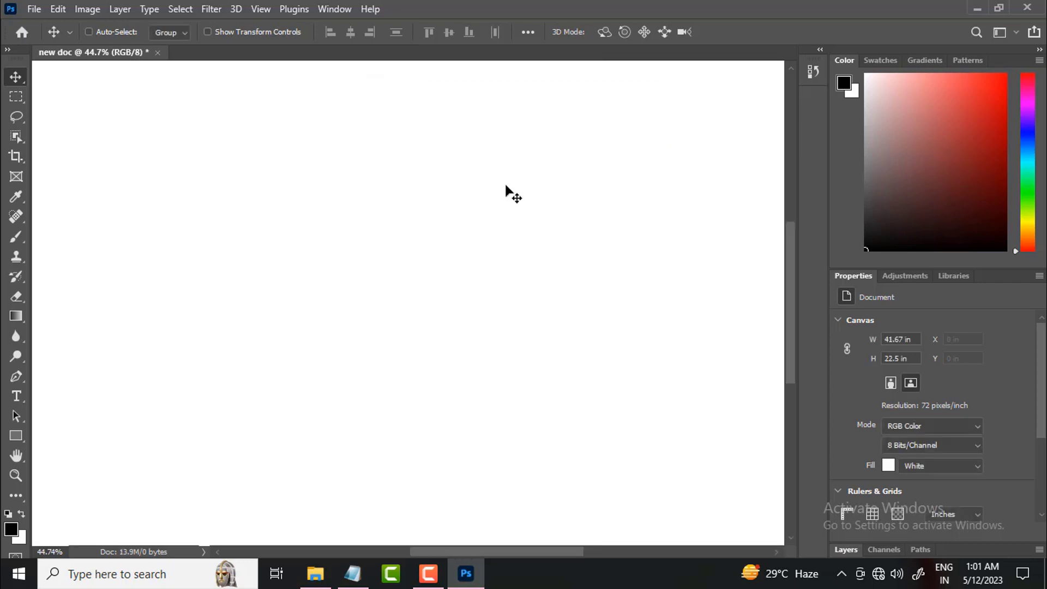
Step: Fit the enlarged canvas on screen and undo the canvas size change
key(ctrl+0)
key(ctrl)
key(ctrl+z)
key(ctrl)
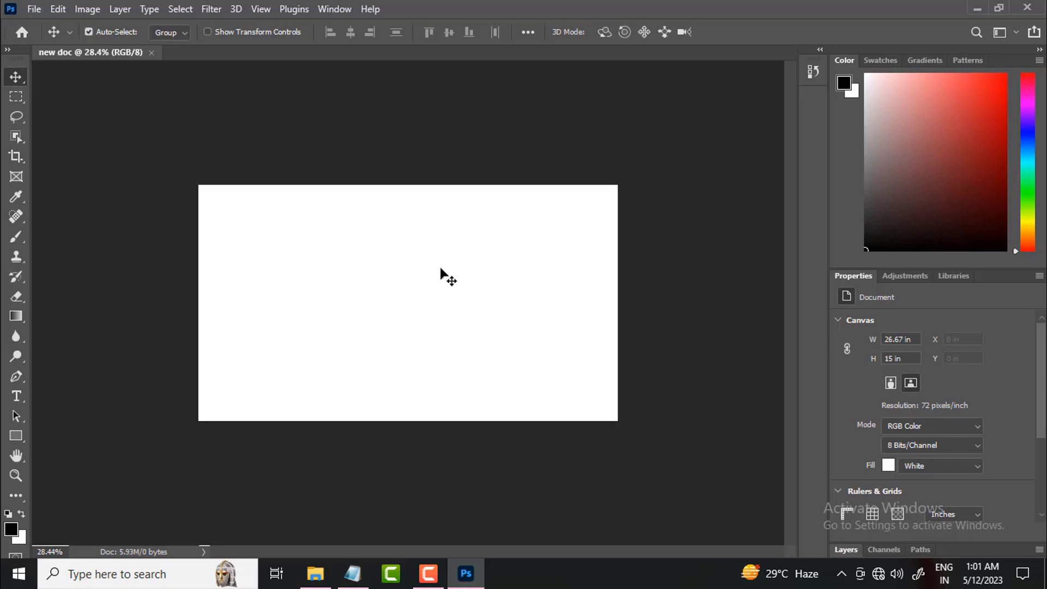
Step: Check the document's dimensions in the Image Size and Canvas Size settings without changing them
key(ctrl+alt+i)
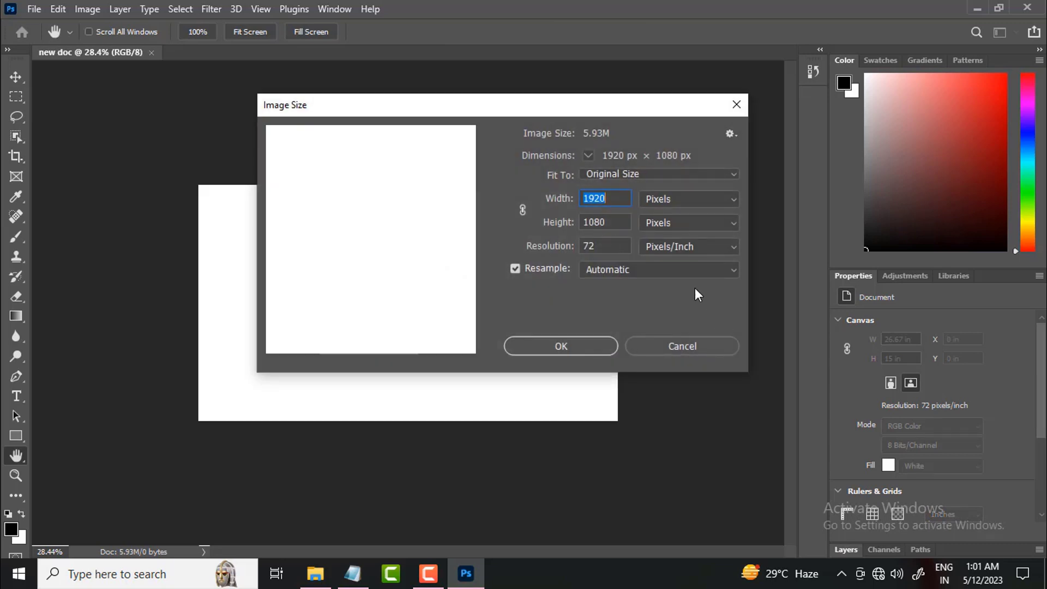
click(573, 344)
key(ctrl+alt+c)
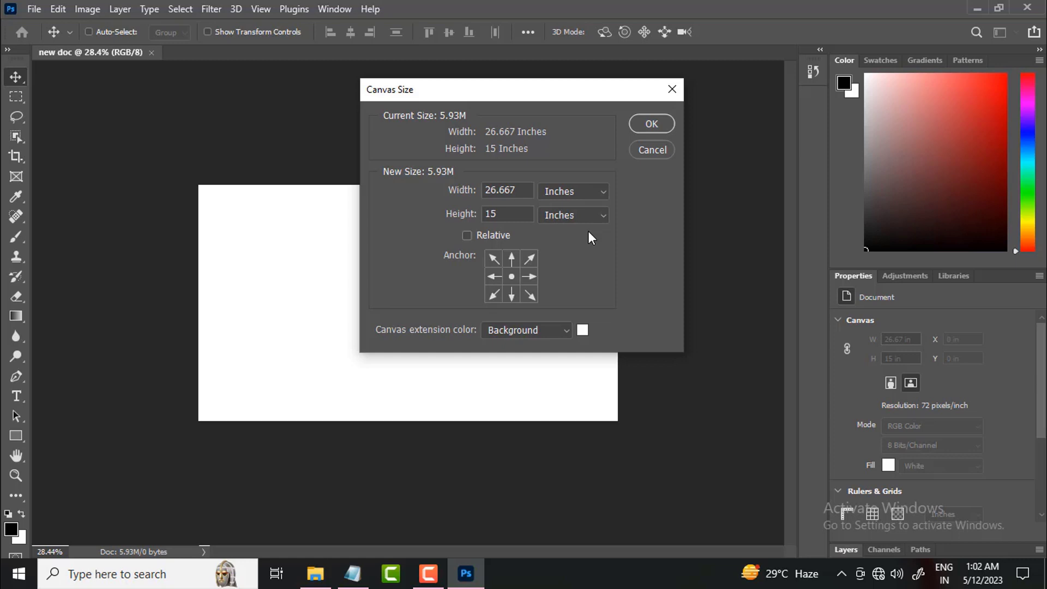
click(652, 150)
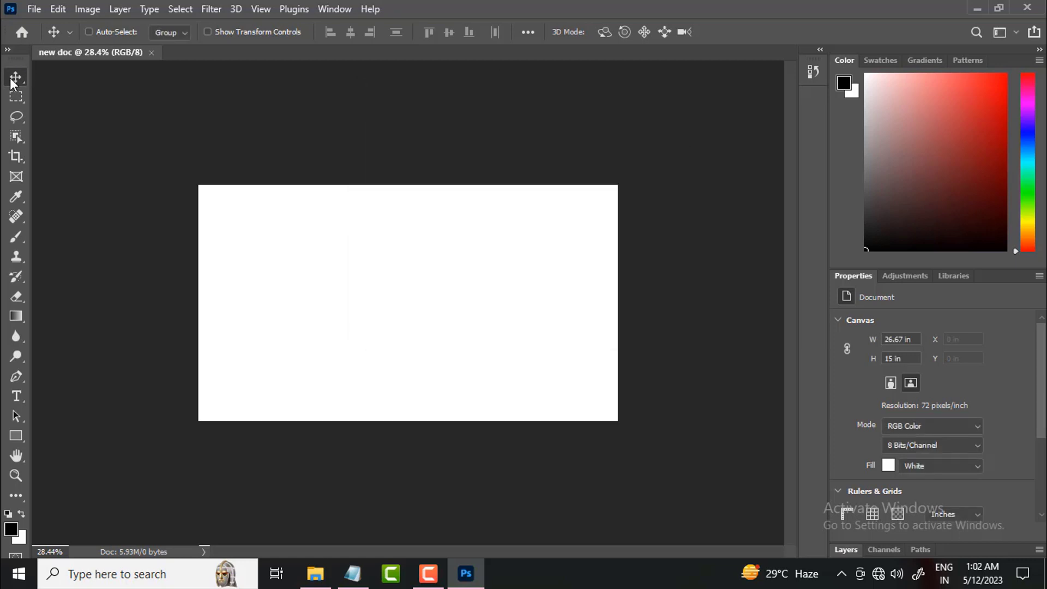
Step: Place the image 1323041-download-cat-wallpaper-2560x1600.jpg from the Downloads folder into the document at its default placement size
scroll(420, 362, up, 3)
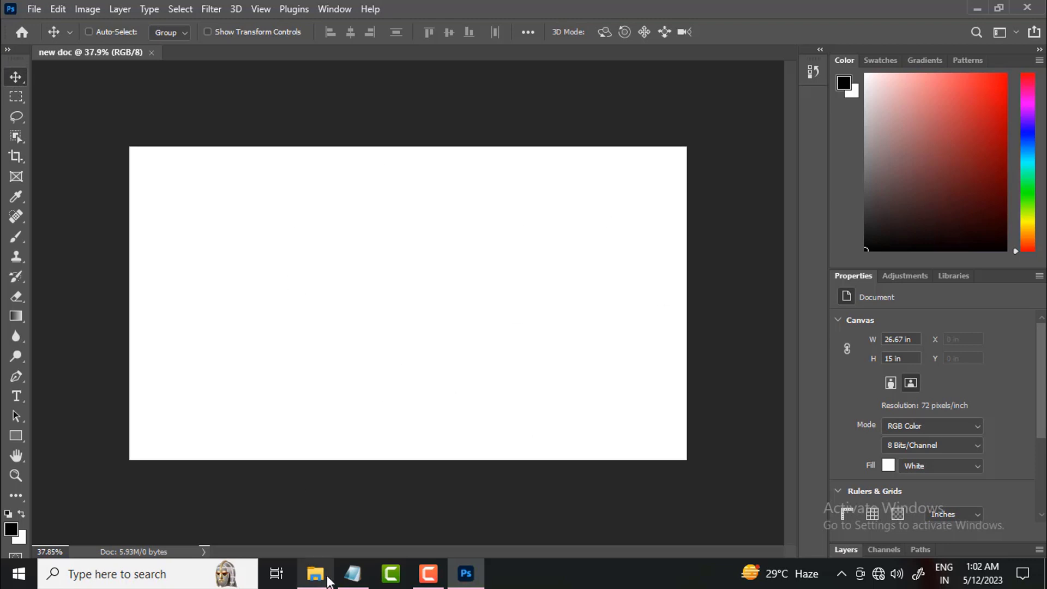
mouse_move(314, 580)
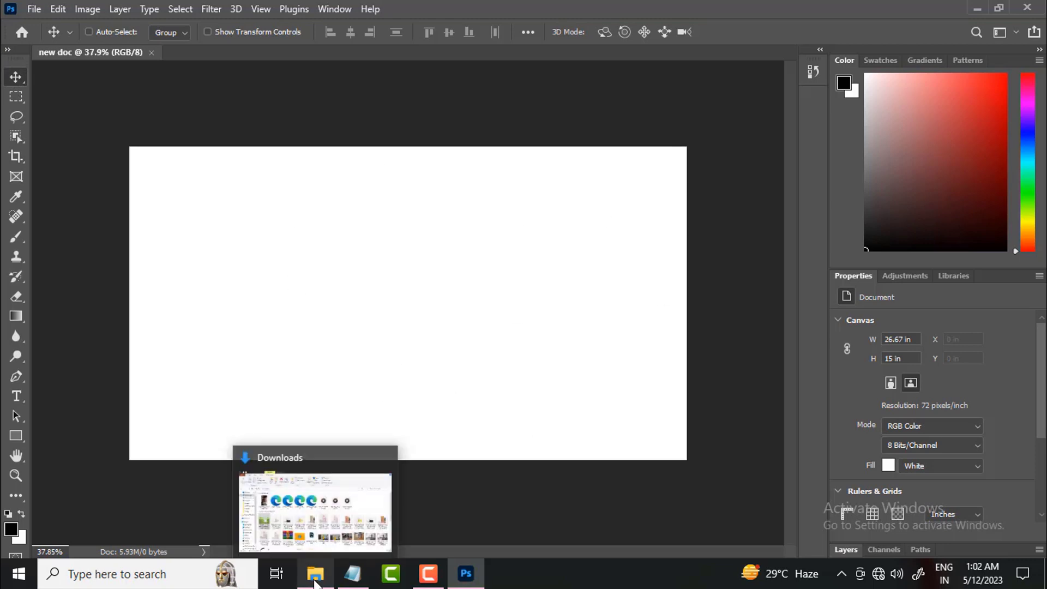
click(314, 582)
drag(167, 339, 382, 322)
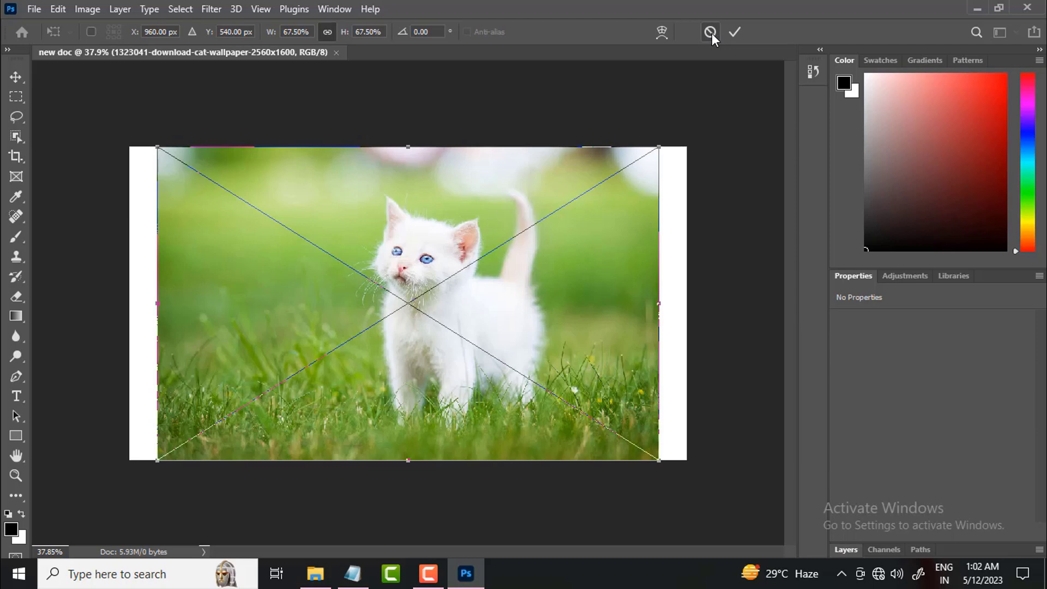
click(734, 33)
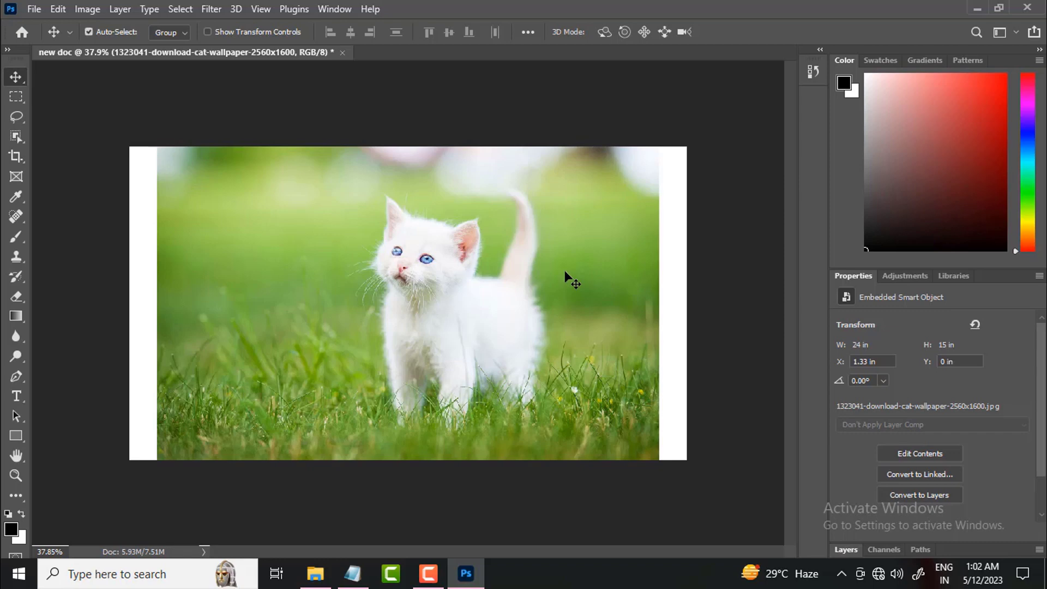
Step: Resize the whole image to 3000 pixels wide with proportions linked and automatic resampling
key(ctrl+alt+i)
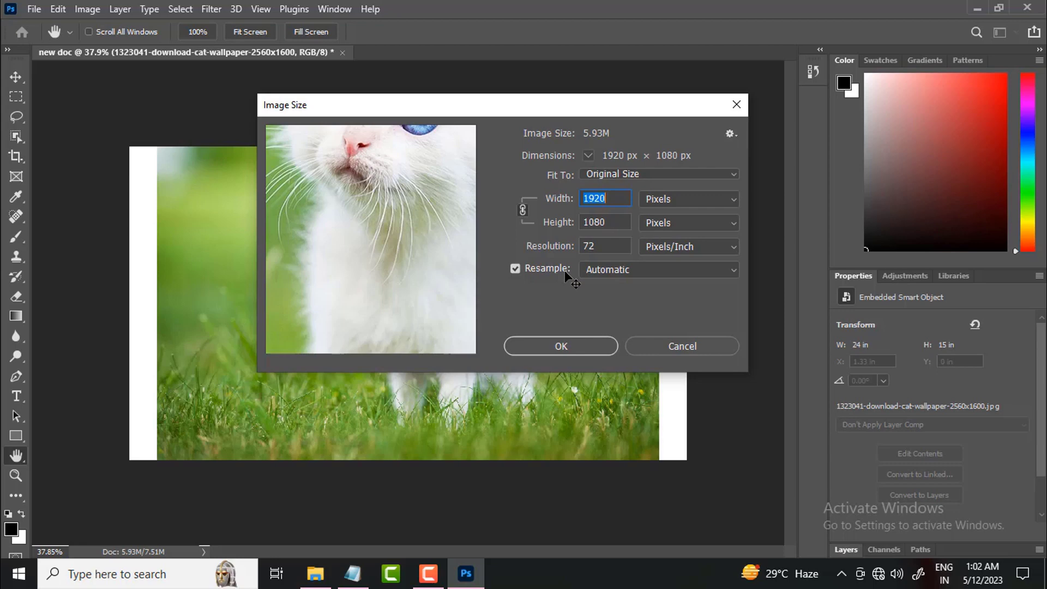
text(30000)
key(BackSpace)
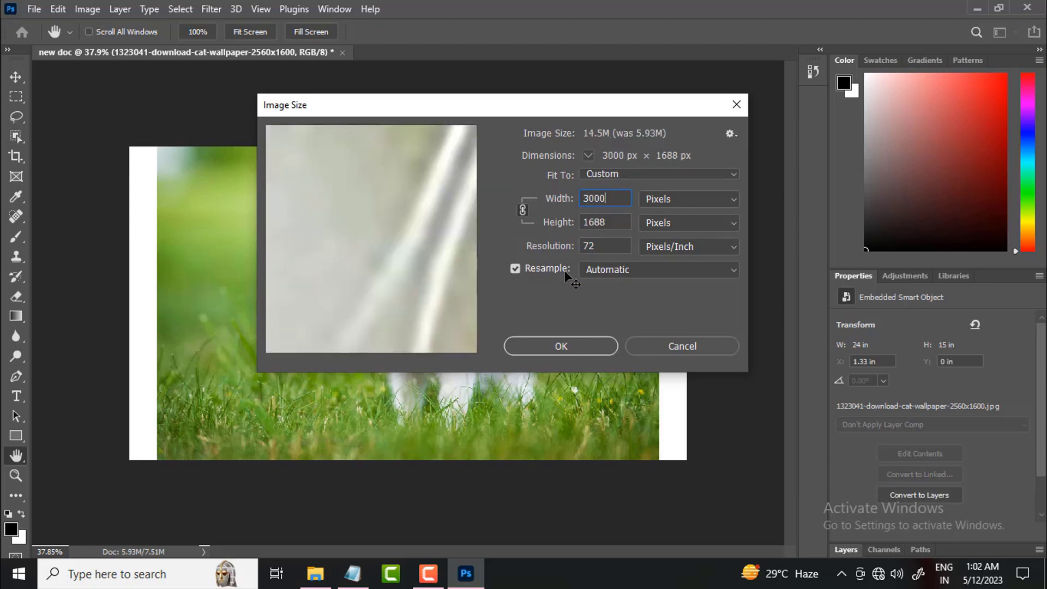
key(Return)
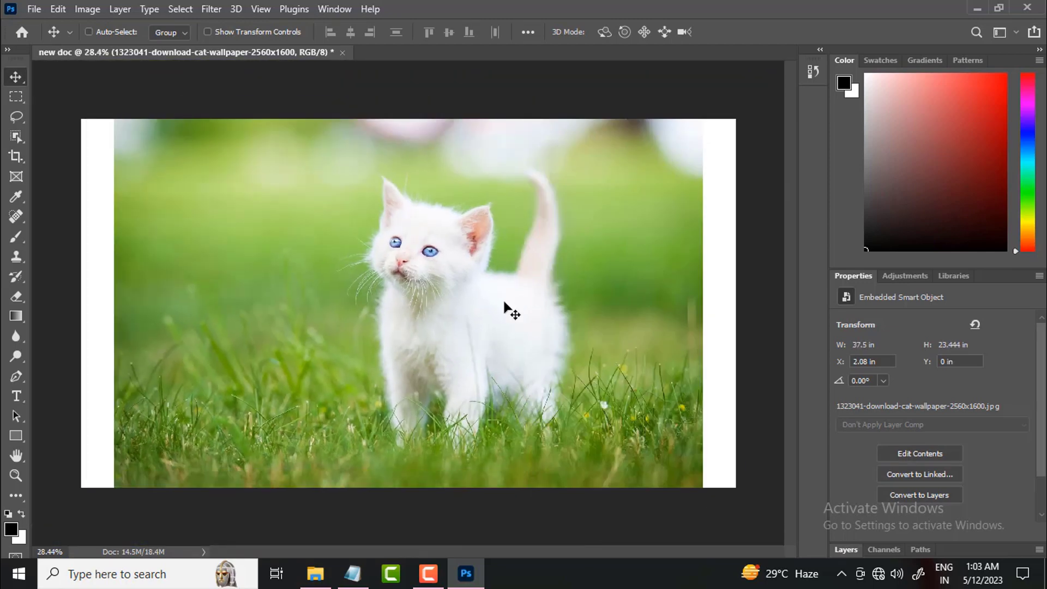
Step: Check the resized cat image's dimensions in Image Size and undo the resize
key(ctrl)
key(ctrl+alt+i)
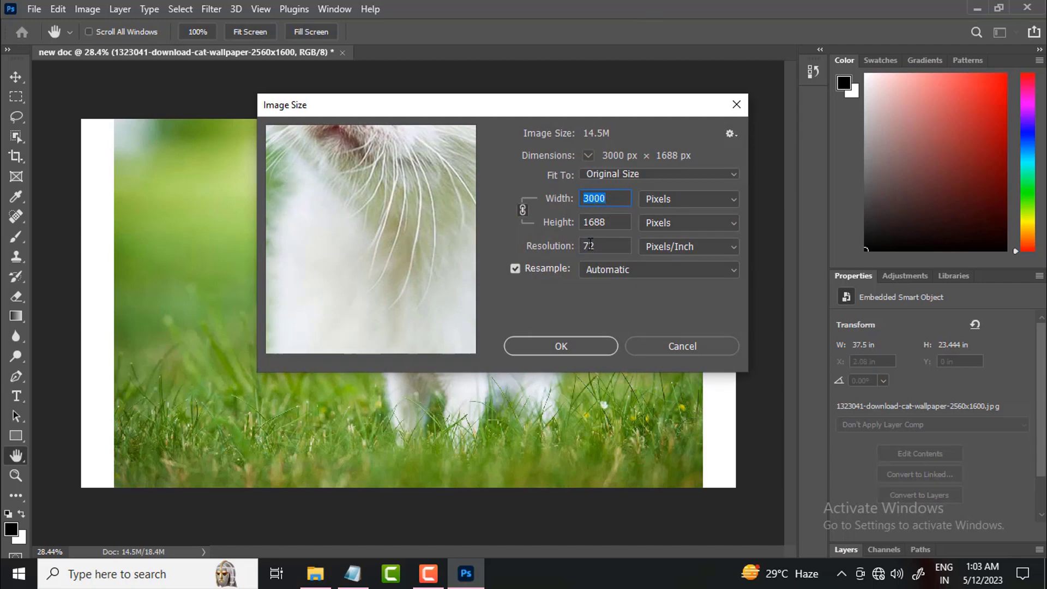
click(663, 349)
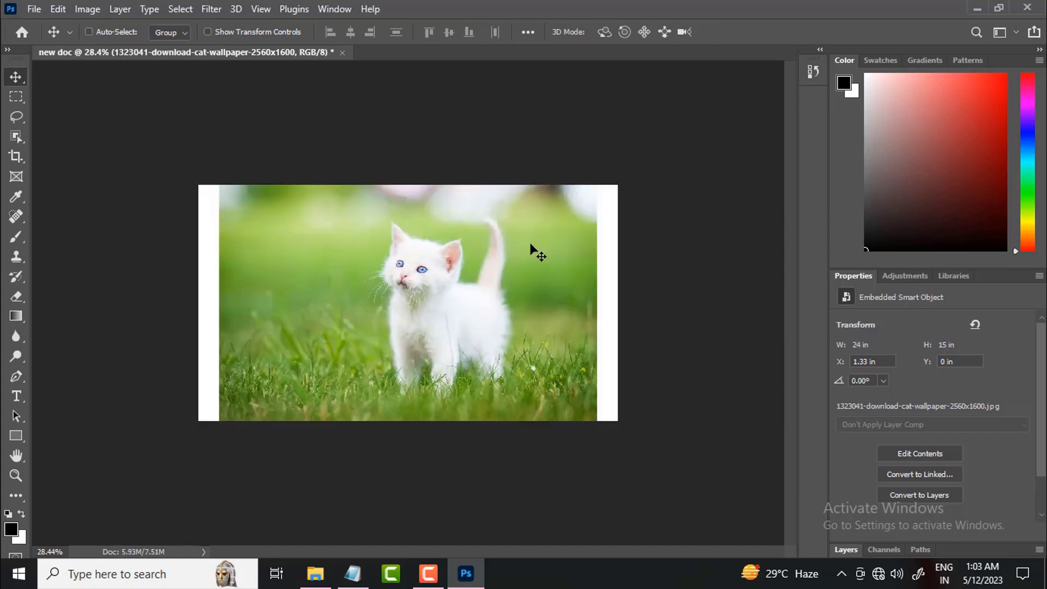
Step: Extend the canvas around the cat photo to 3000 x 1688 pixels from the centre anchor, and undo the change
key(ctrl+alt+c)
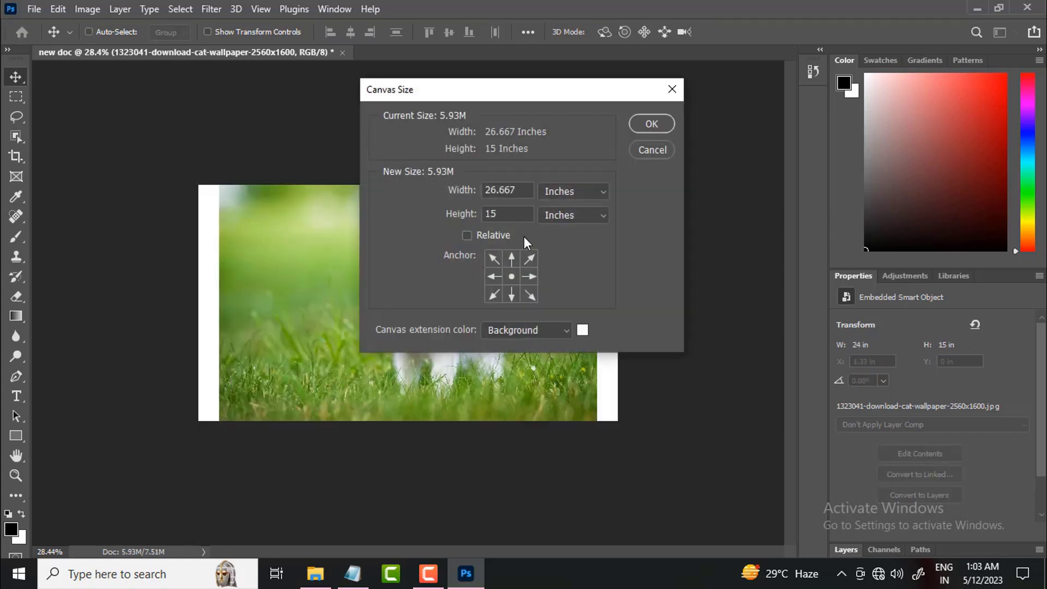
click(560, 191)
click(559, 218)
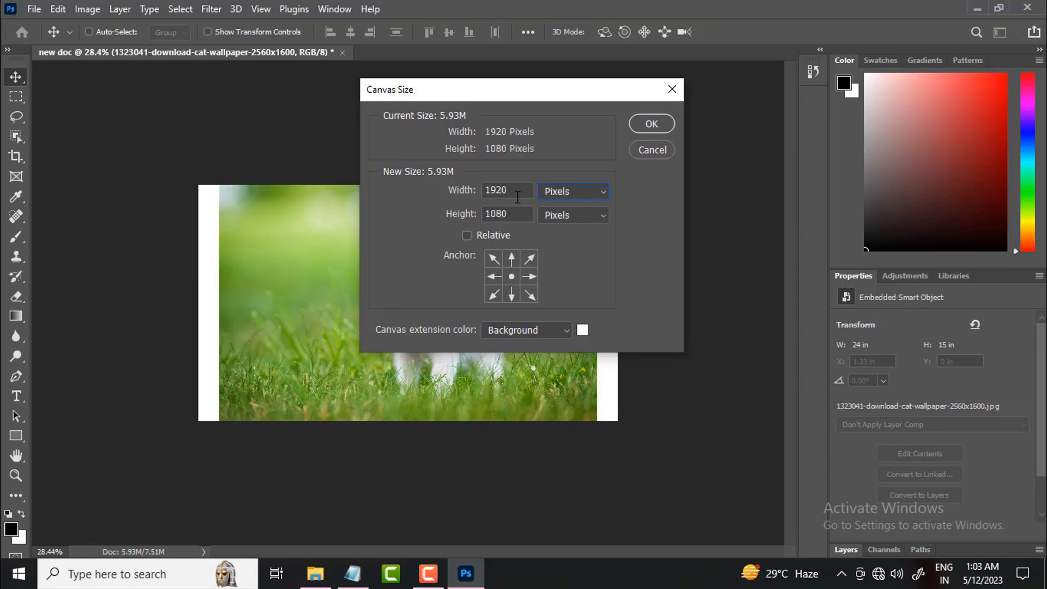
text(3000)
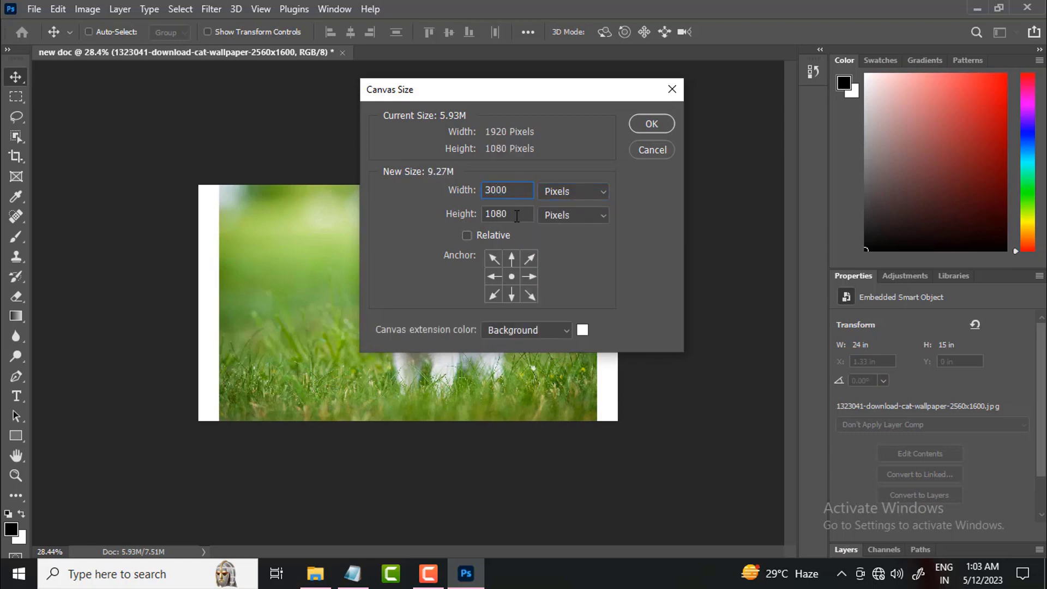
key(Tab)
text(1)
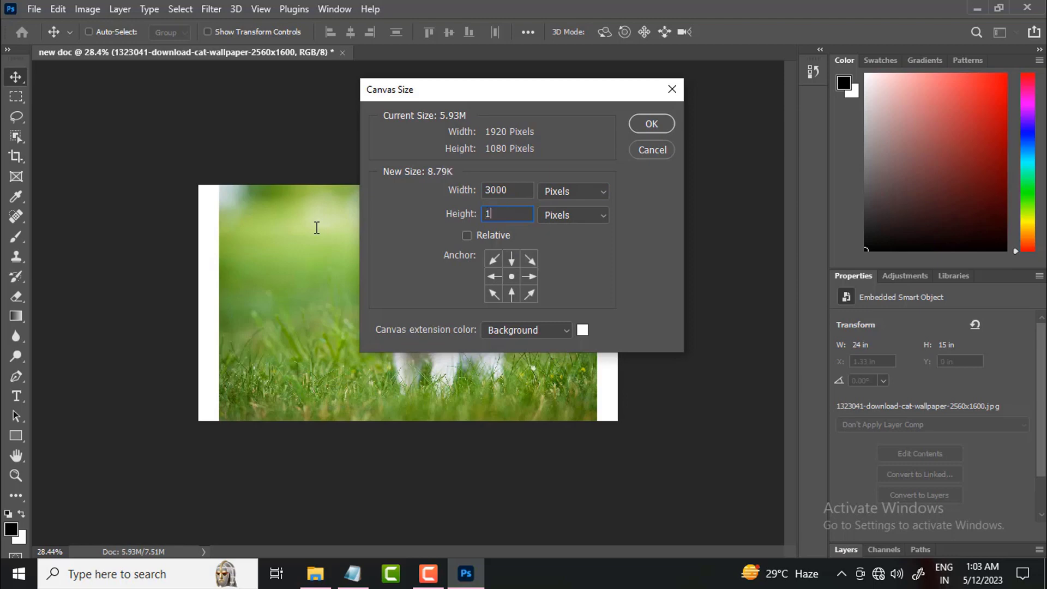
text(688)
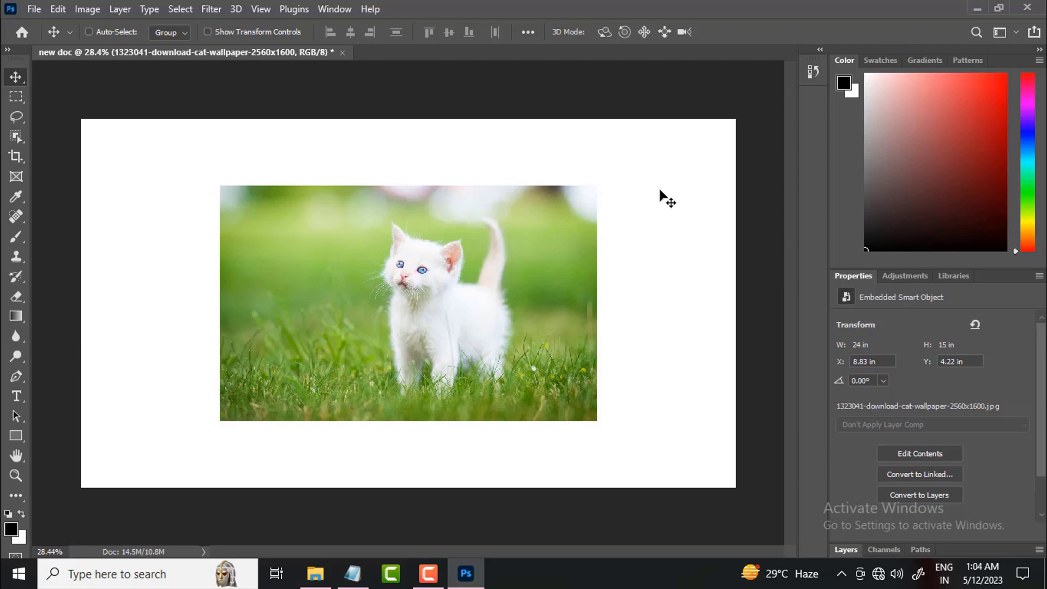
key(ctrl)
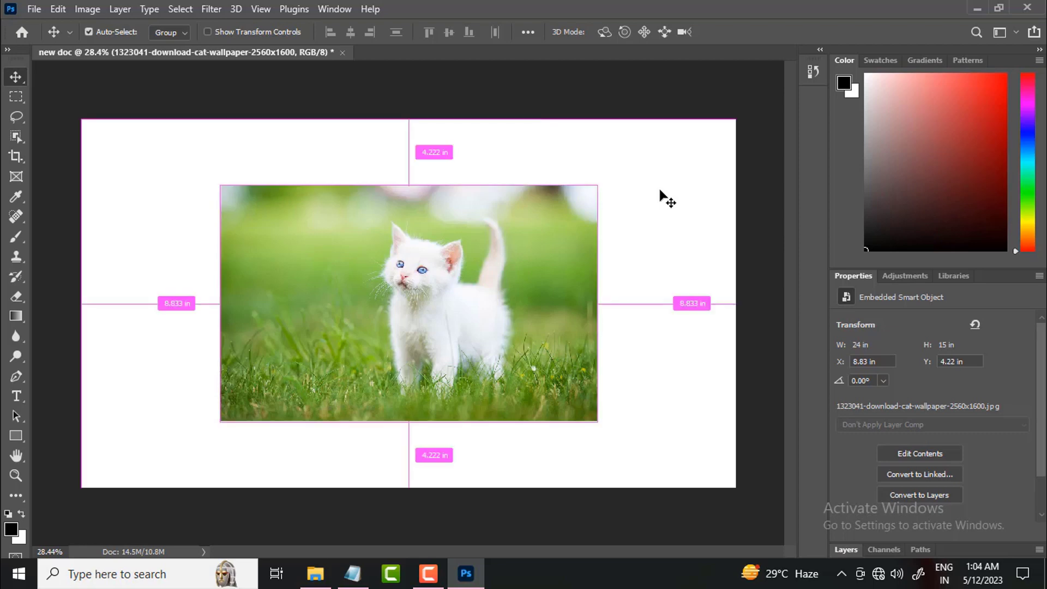
key(ctrl+z)
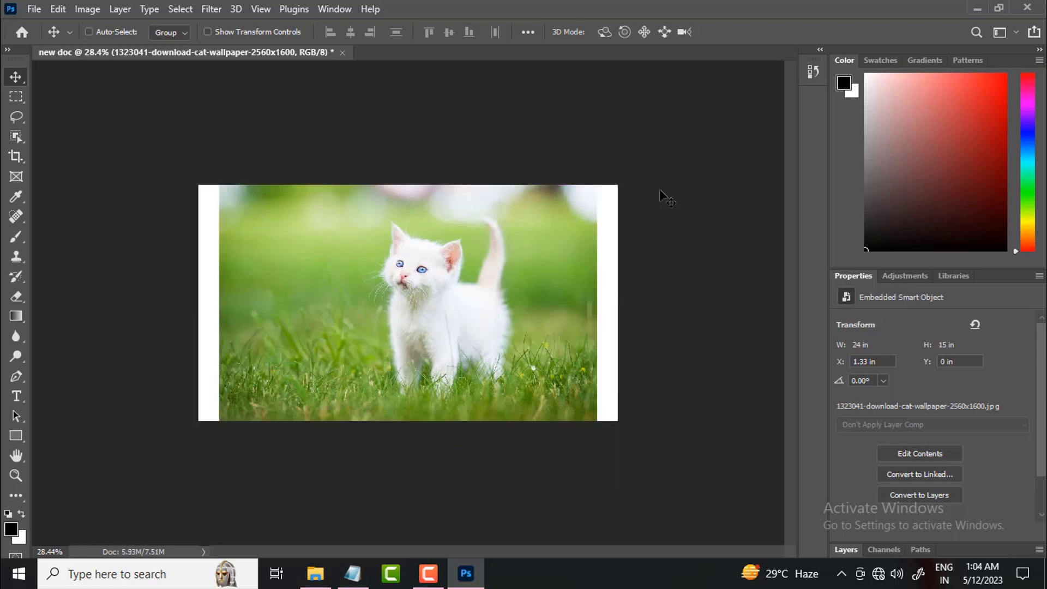
key(ctrl)
Step: Increase the canvas height to 1688 pixels at 1920 pixels wide with the bottom-centre anchor, and undo the change
key(ctrl+alt+c)
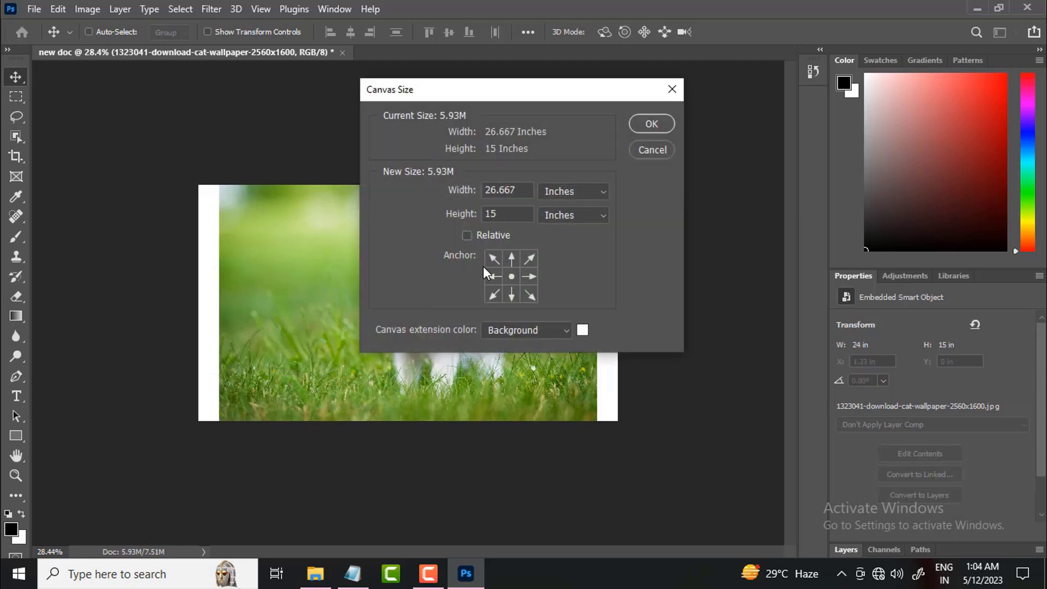
click(560, 190)
click(561, 218)
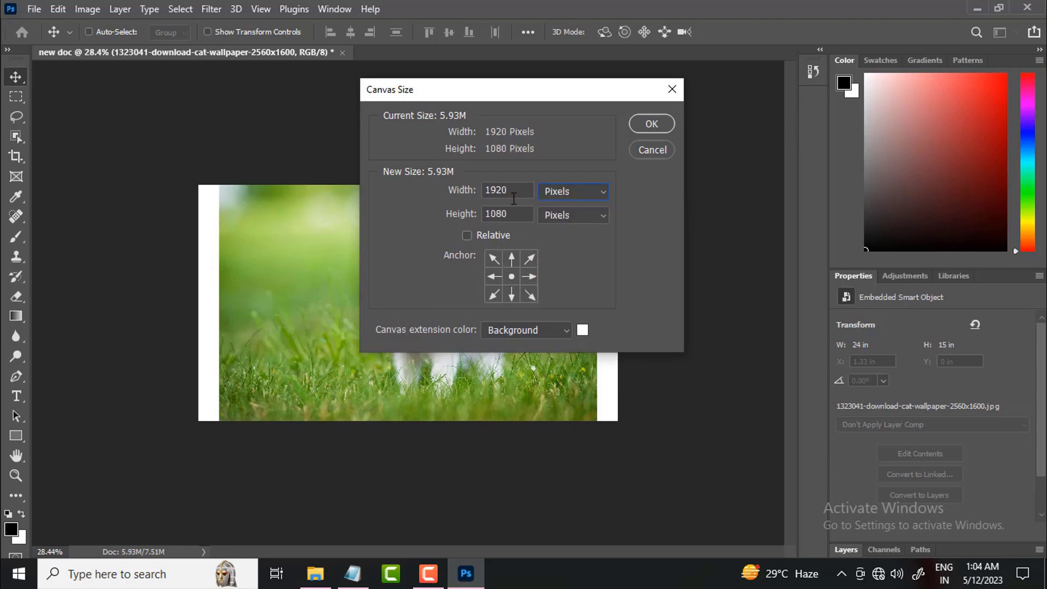
double_click(513, 216)
drag(557, 83, 664, 95)
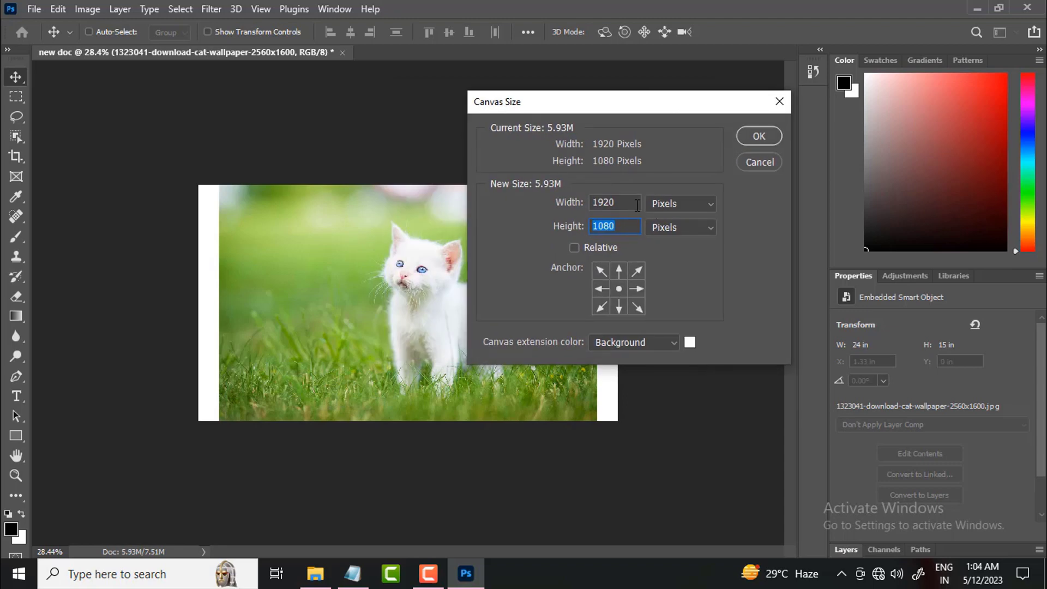
text(1688)
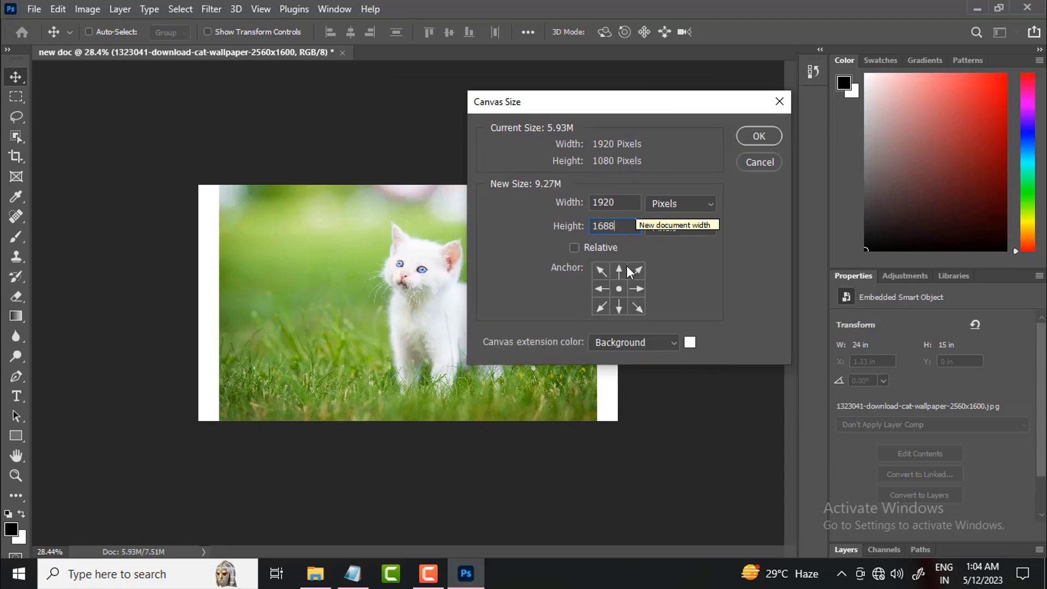
click(620, 307)
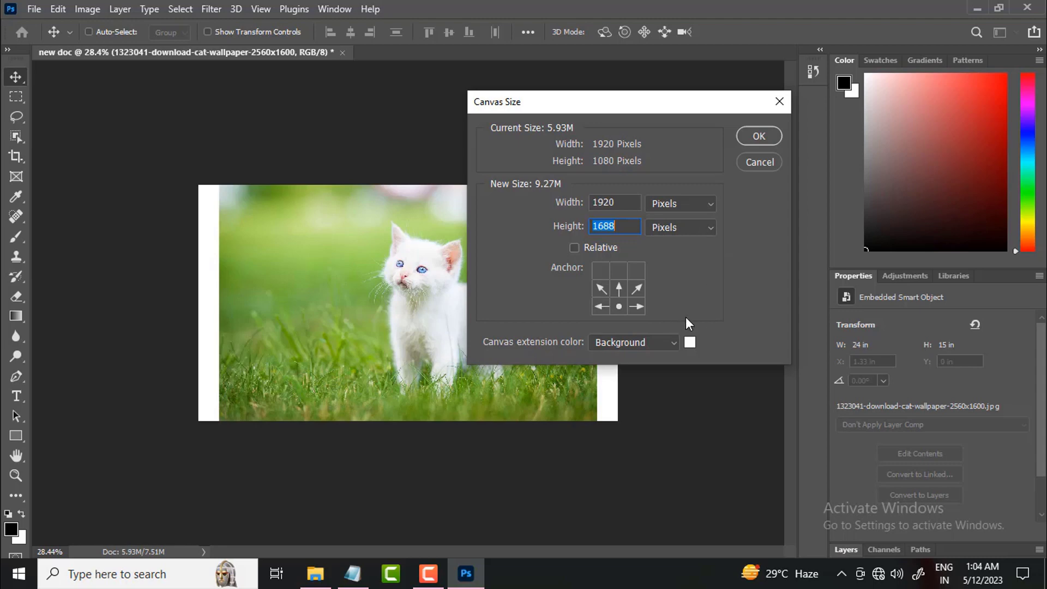
click(759, 138)
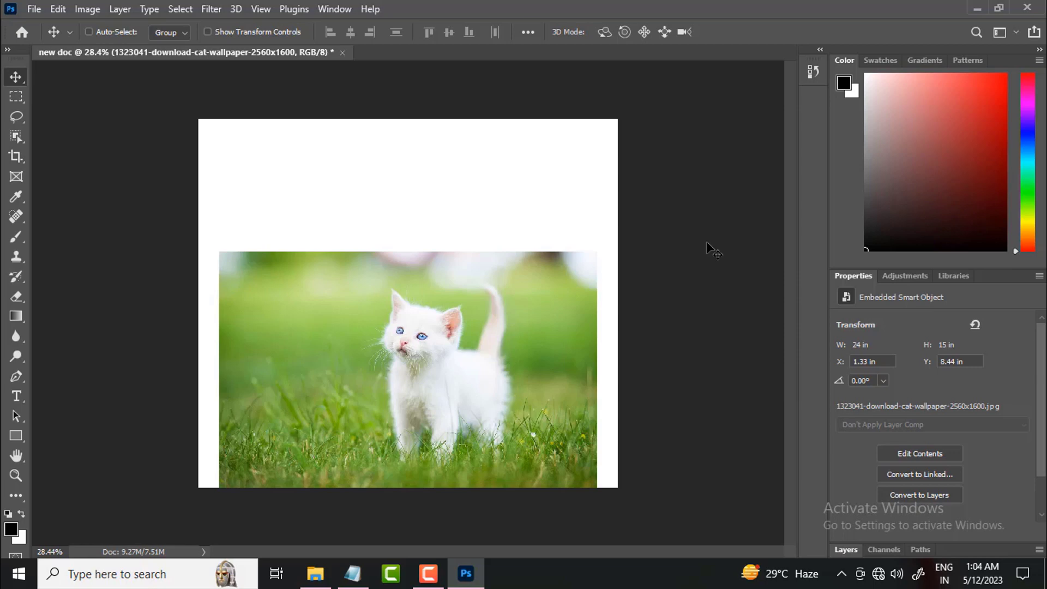
key(ctrl+z)
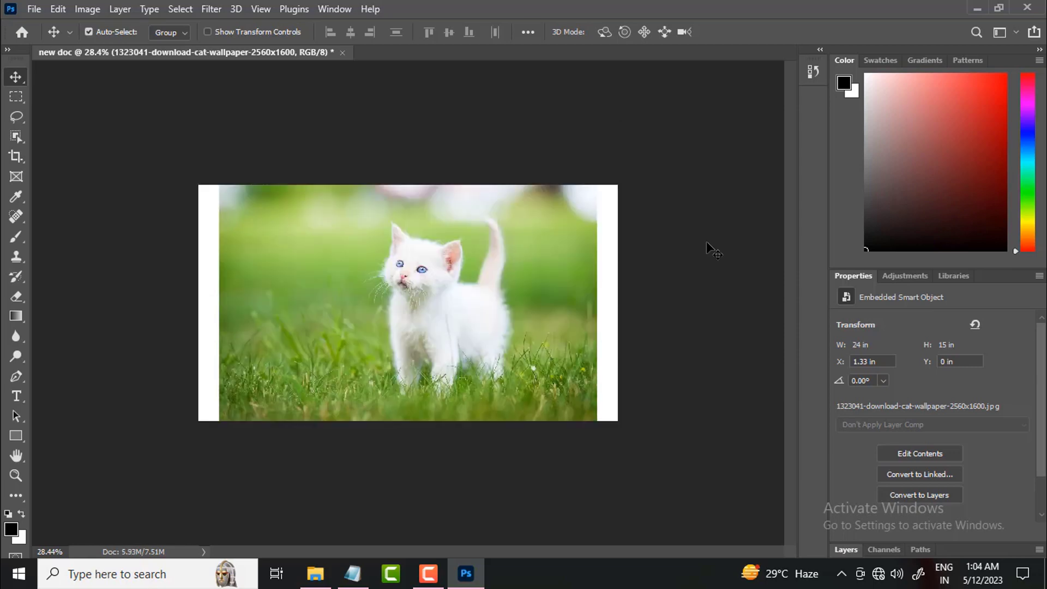
Step: Extend the canvas height to 1688 pixels at 1920 pixels wide with the top-centre anchor, and undo the change
key(ctrl+alt+c)
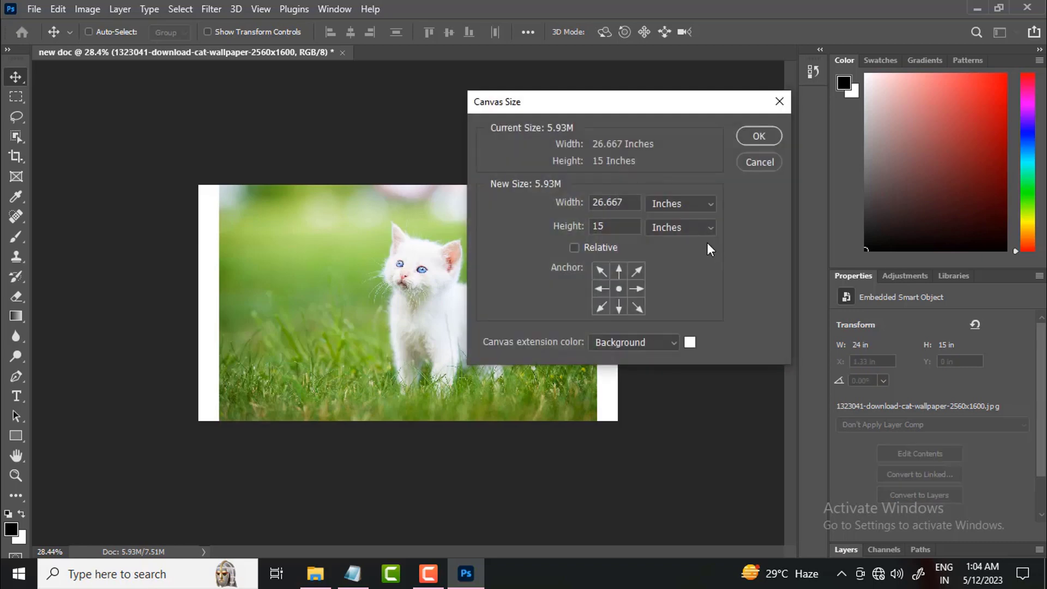
click(676, 204)
click(673, 228)
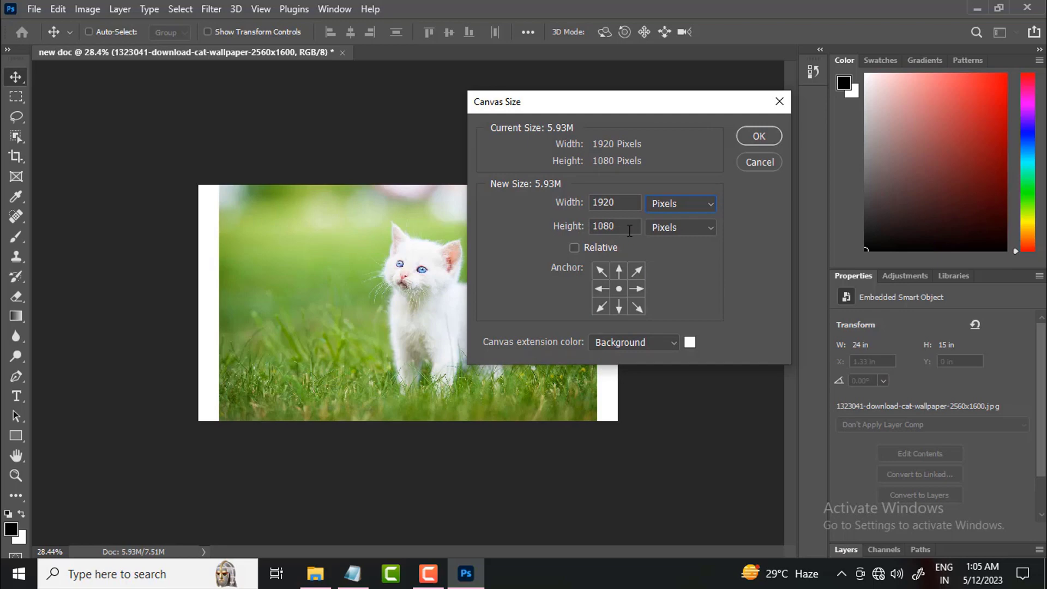
click(617, 269)
click(557, 232)
text(1688)
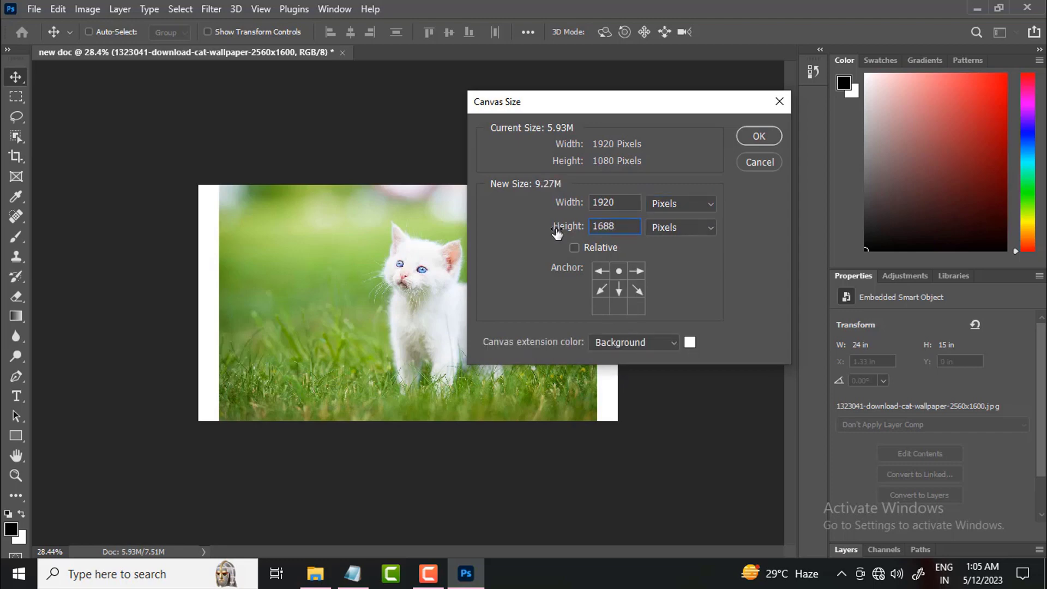
click(752, 137)
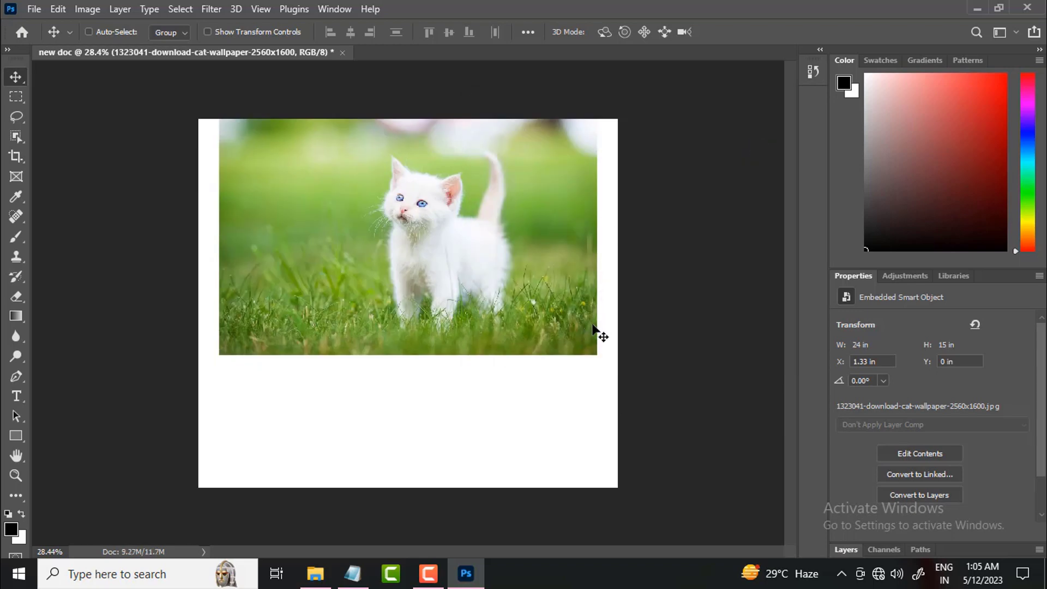
key(ctrl+z)
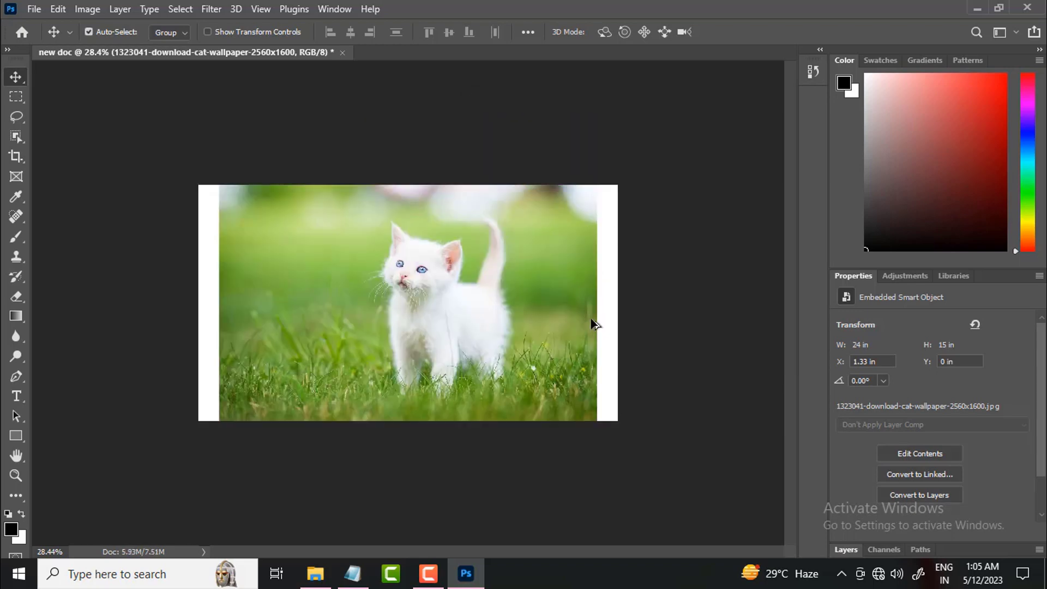
Step: Set the new canvas width to 3000 pixels at 1080 pixels high, anchored at the middle left
key(ctrl+alt+c)
click(671, 203)
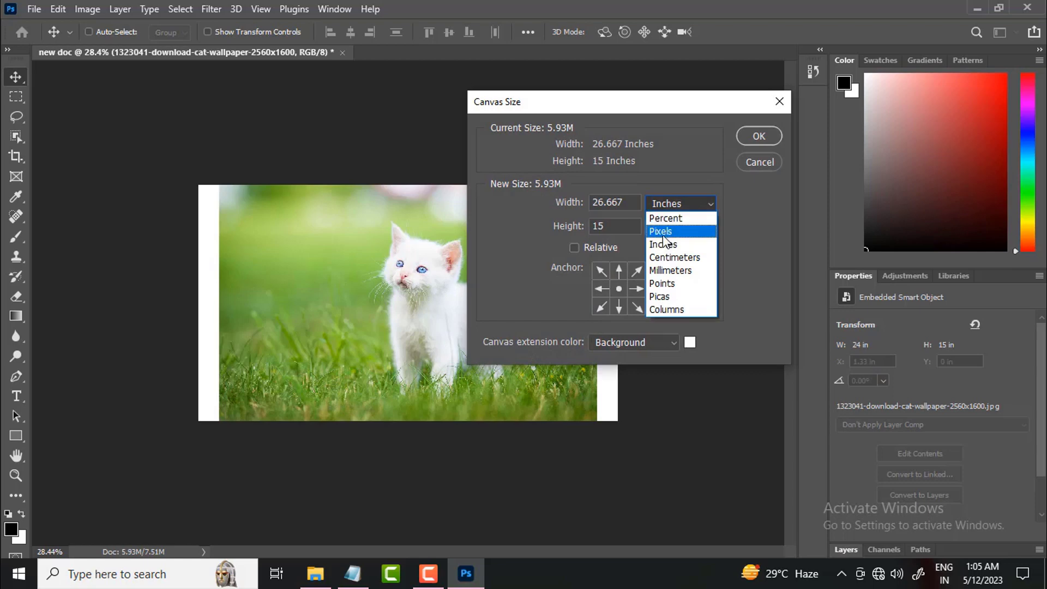
click(663, 230)
double_click(619, 202)
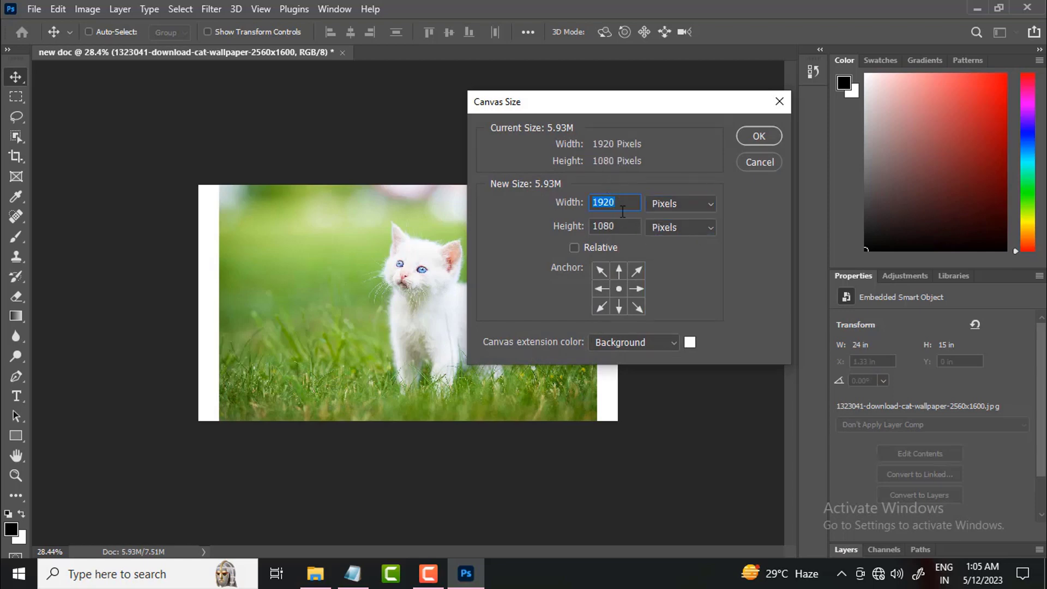
text(300)
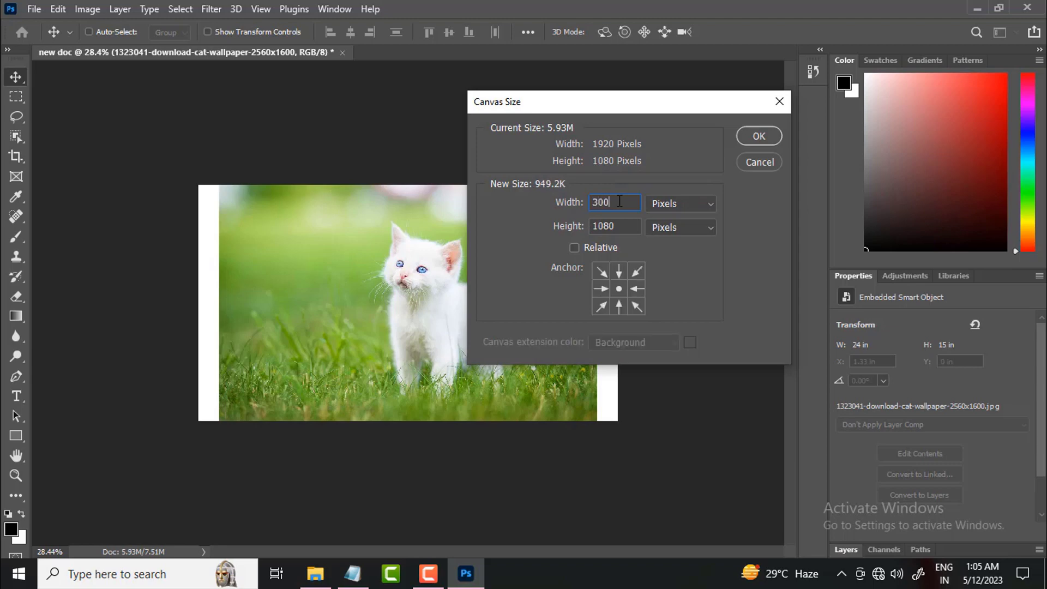
text(0)
click(596, 287)
click(596, 287)
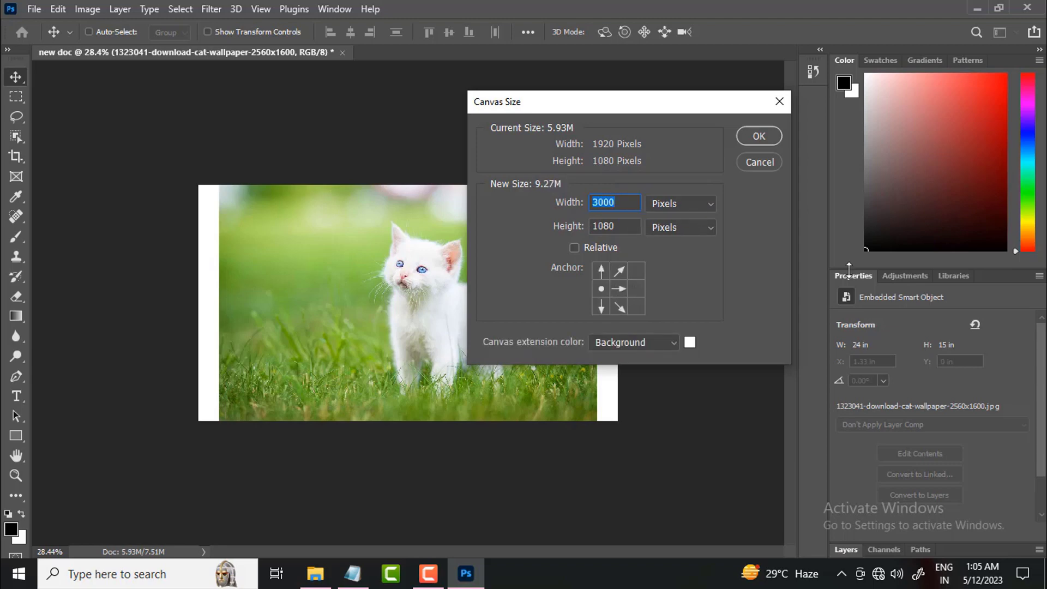
Step: Change the anchor to the middle right, apply the 3000-pixel-wide canvas size, and undo it
click(622, 290)
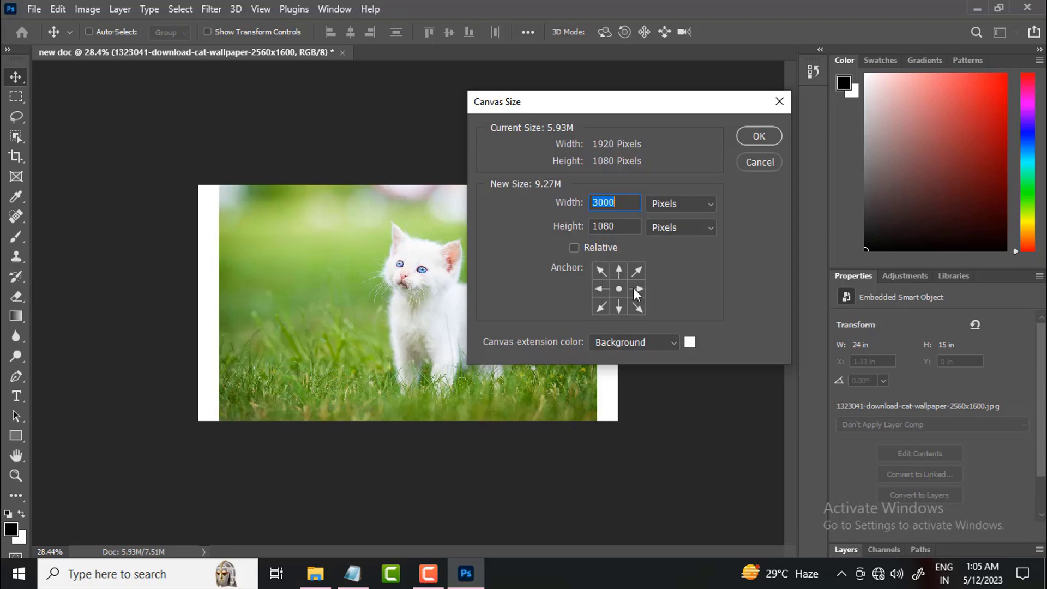
click(641, 290)
click(756, 136)
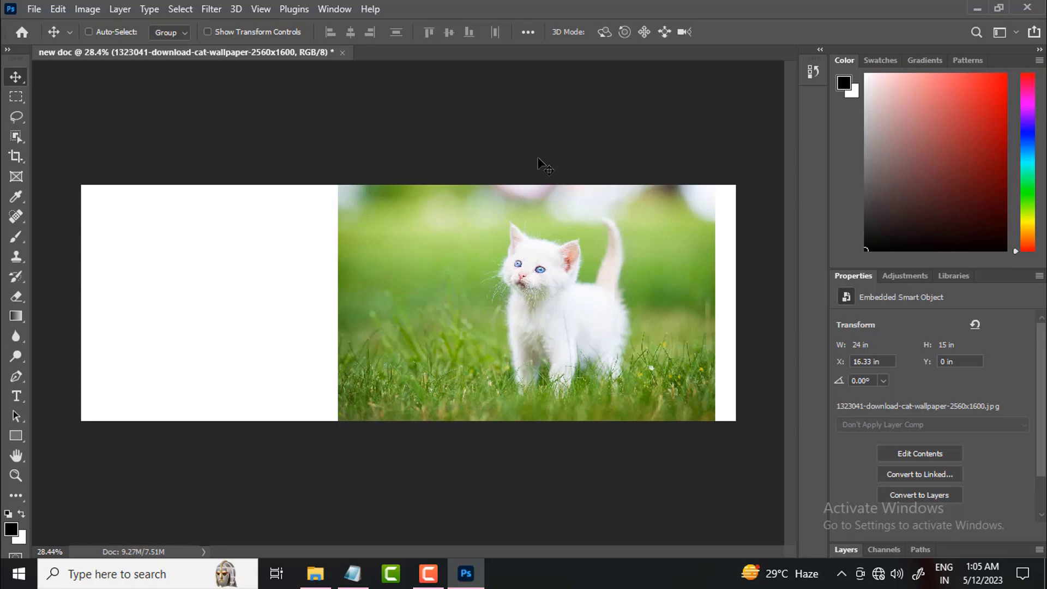
key(ctrl)
key(ctrl+z)
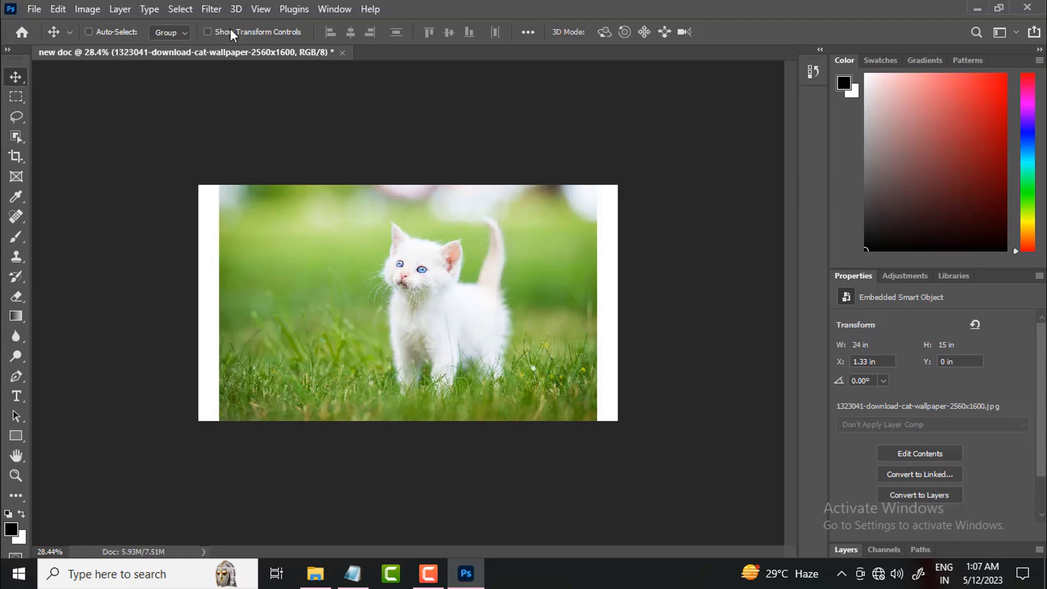
Step: Compare the tool options of the Rectangular Marquee, Lasso and Move tools
click(16, 98)
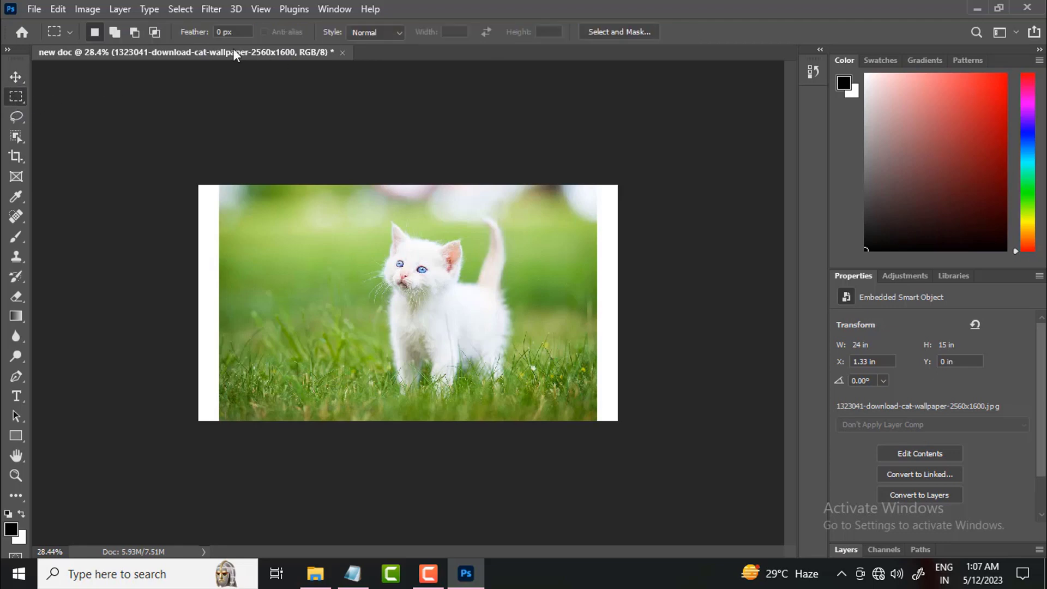
click(15, 118)
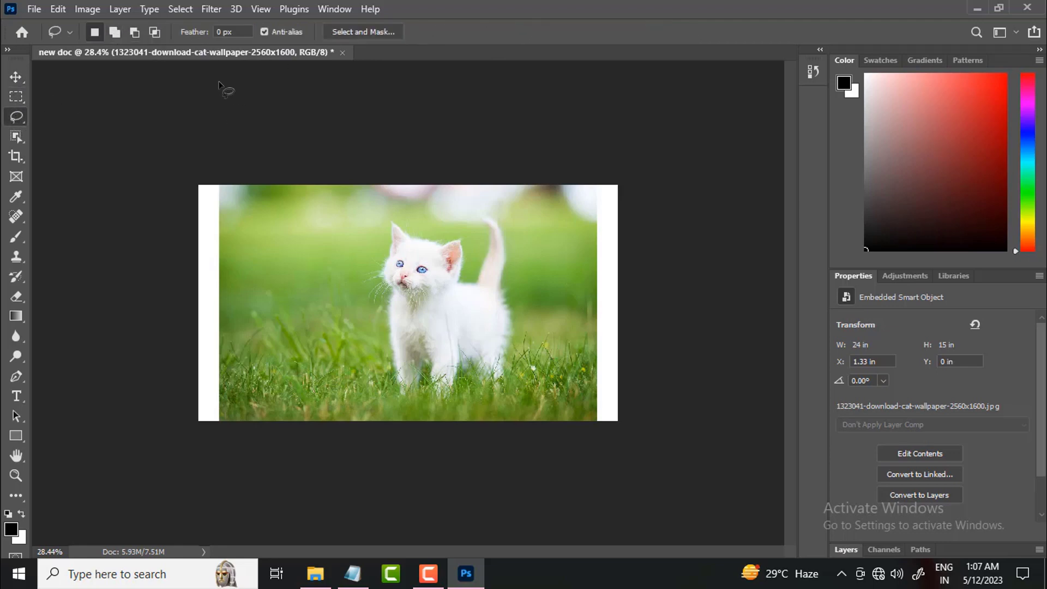
click(16, 77)
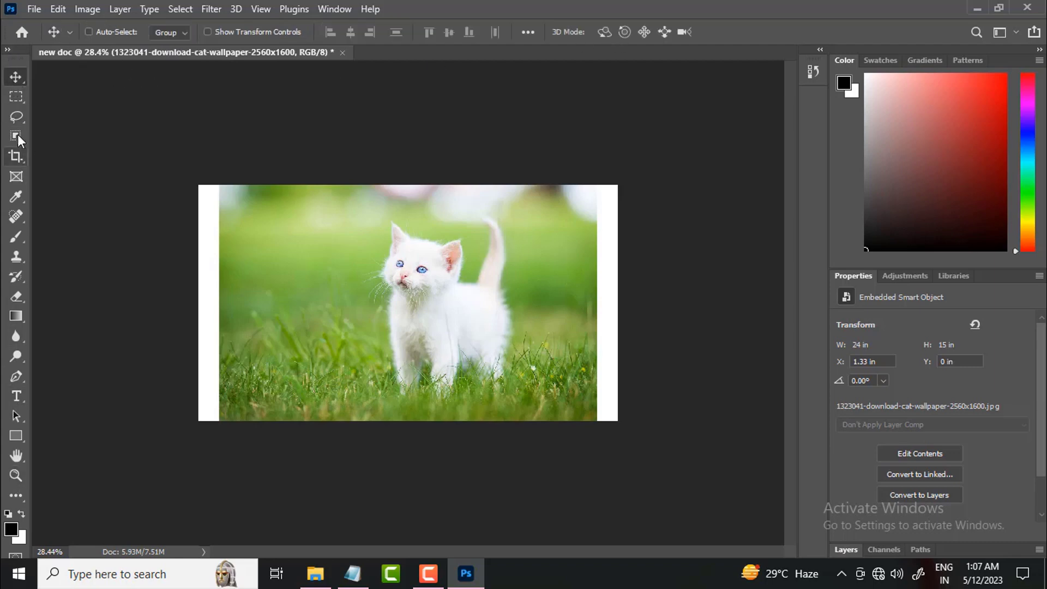
mouse_move(7, 72)
mouse_down()
mouse_move(8, 39)
mouse_move(3, 88)
mouse_up()
Step: Close the "new doc" document without saving, and exit both the program and the Downloads window
click(344, 52)
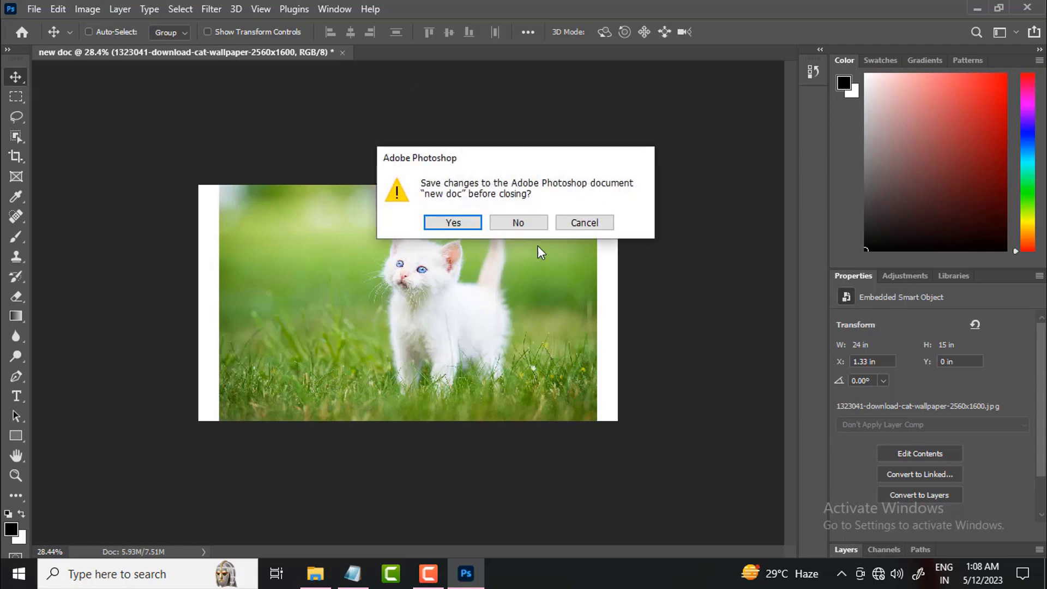
click(518, 223)
key(ctrl+q)
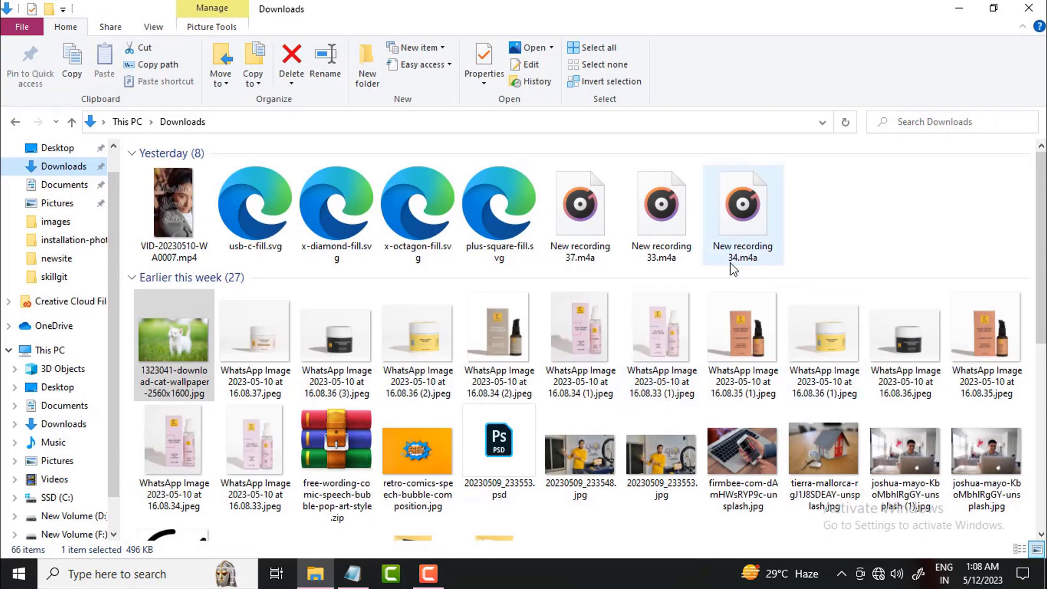
click(1029, 7)
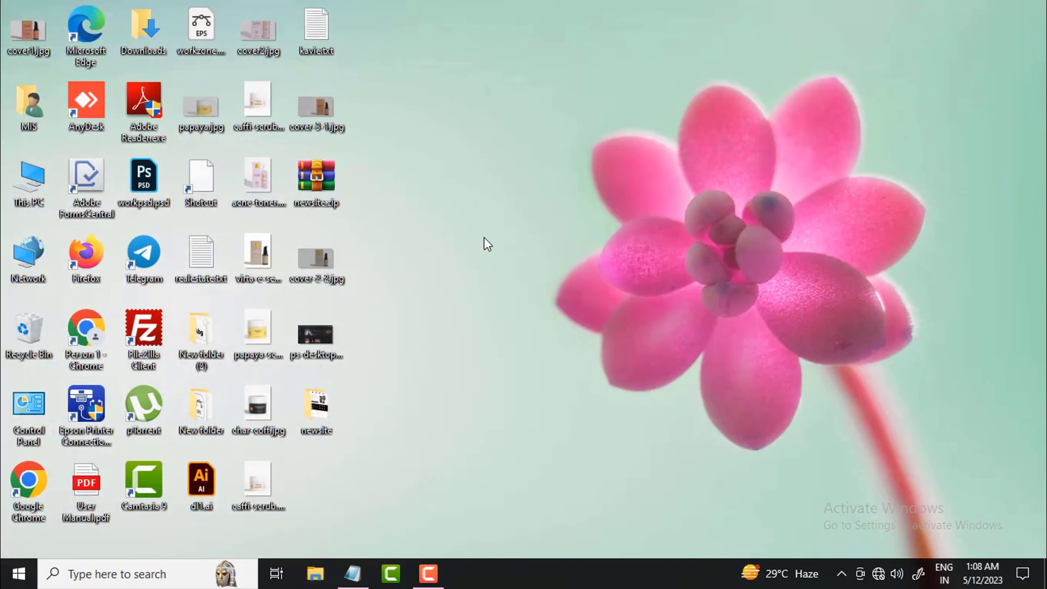